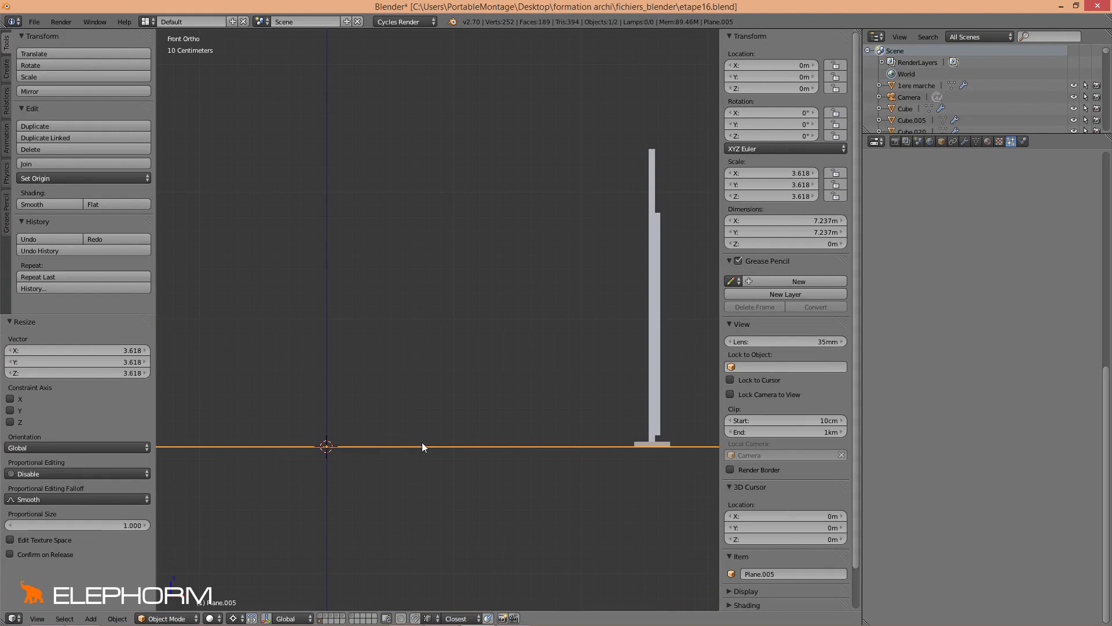
Step: Add a mesh plane at the world origin, on top of the floor
middle_click_drag(305, 448, 314, 373, "shift")
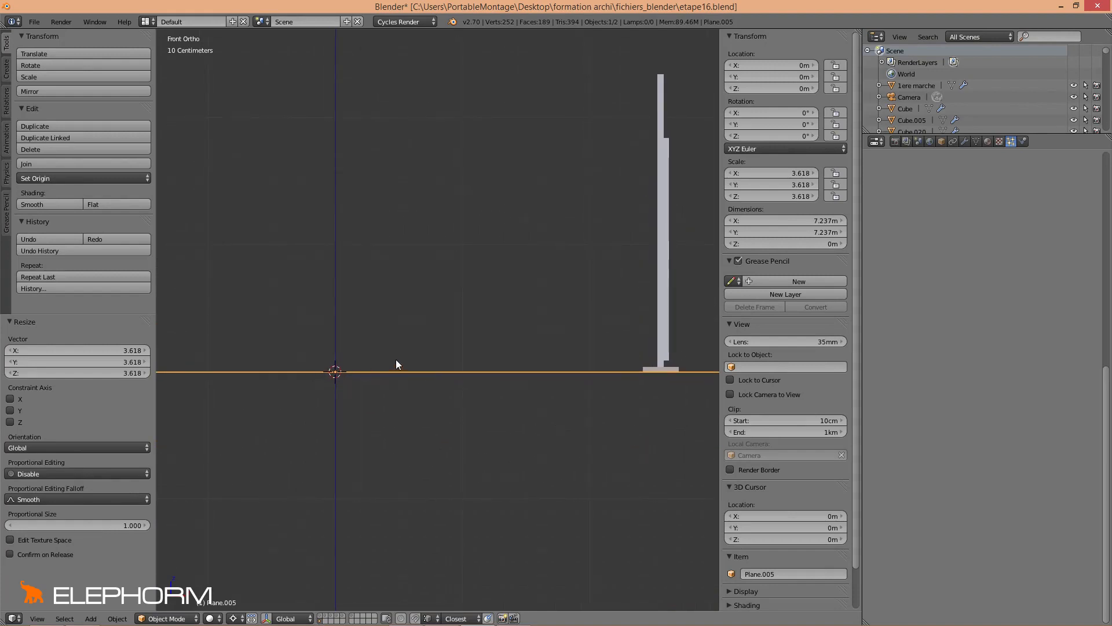
key("KP_7")
middle_click_drag(384, 353, 440, 414, "shift")
scroll(380, 461, "down", 3)
key("shift+a")
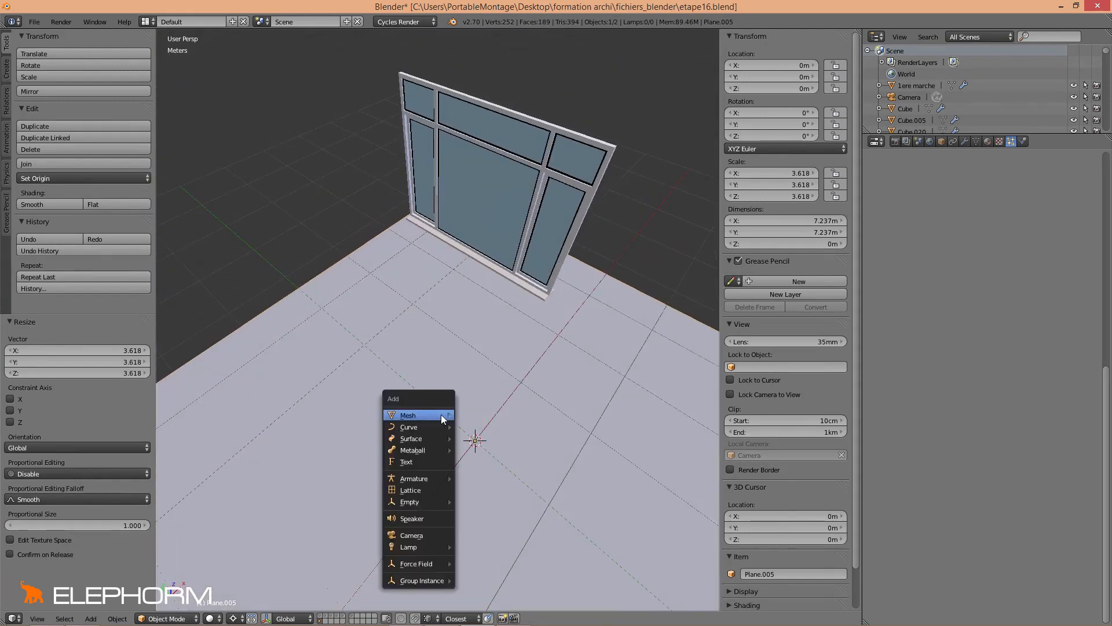
left_click(471, 412)
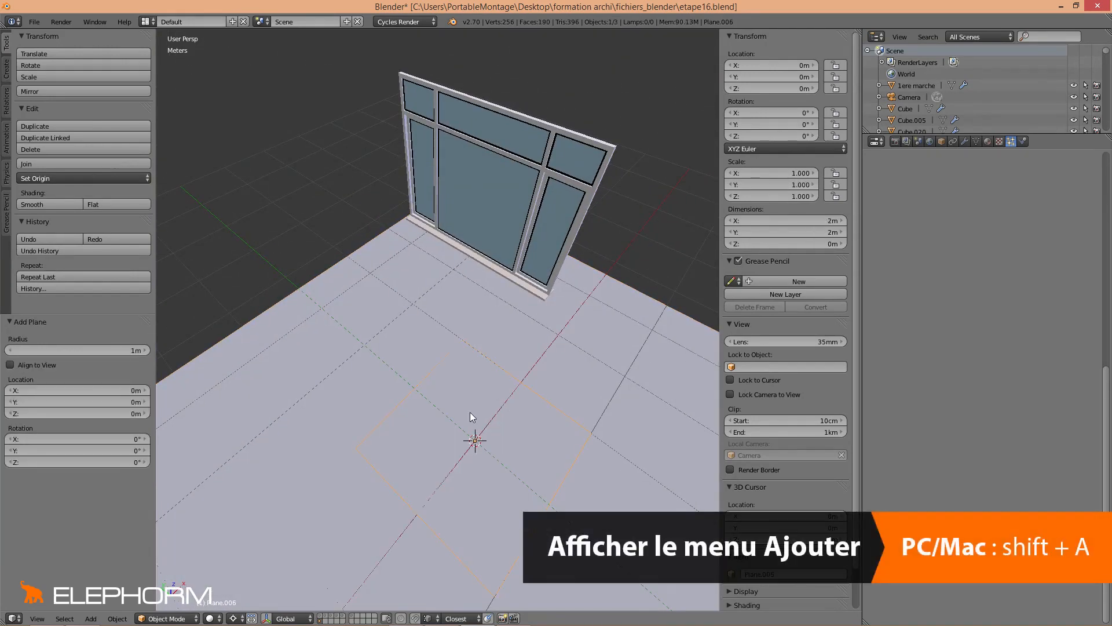
Step: Move the new plane in the front view up to the window's top, at about X 2.5 m and Z 2.31 m
key("KP_1")
middle_click_drag(468, 410, 444, 410)
key("KP_1")
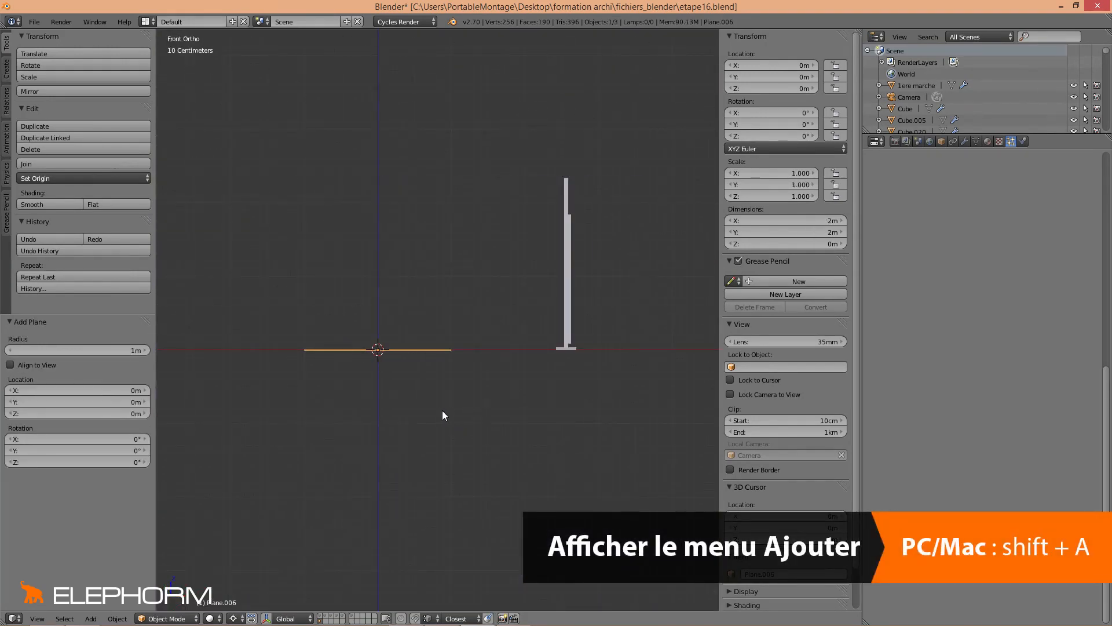
key("g")
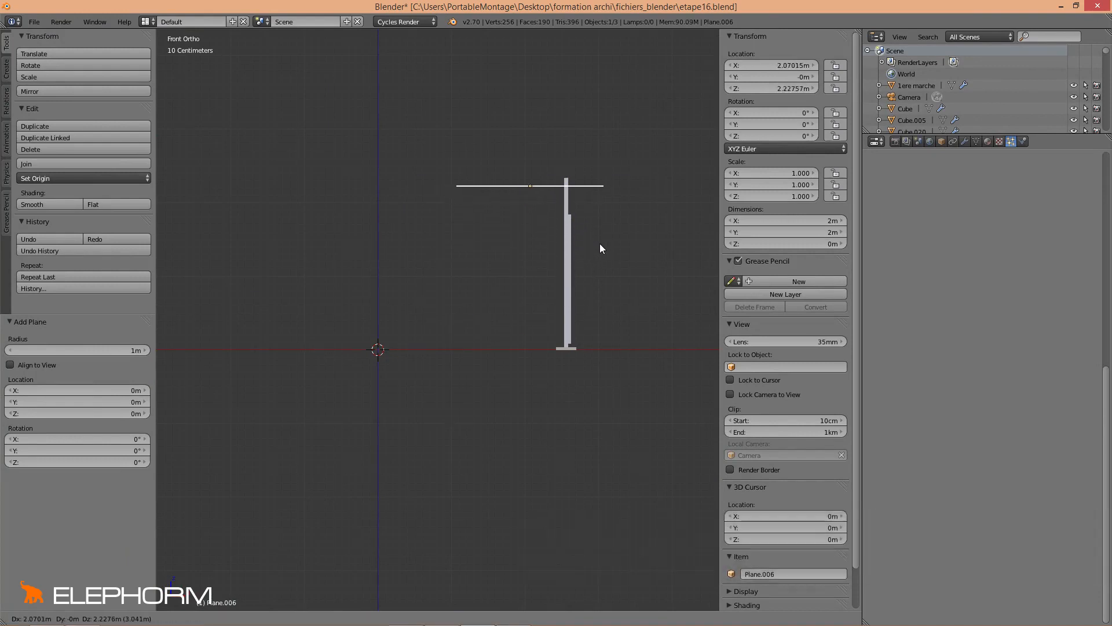
left_click(627, 239)
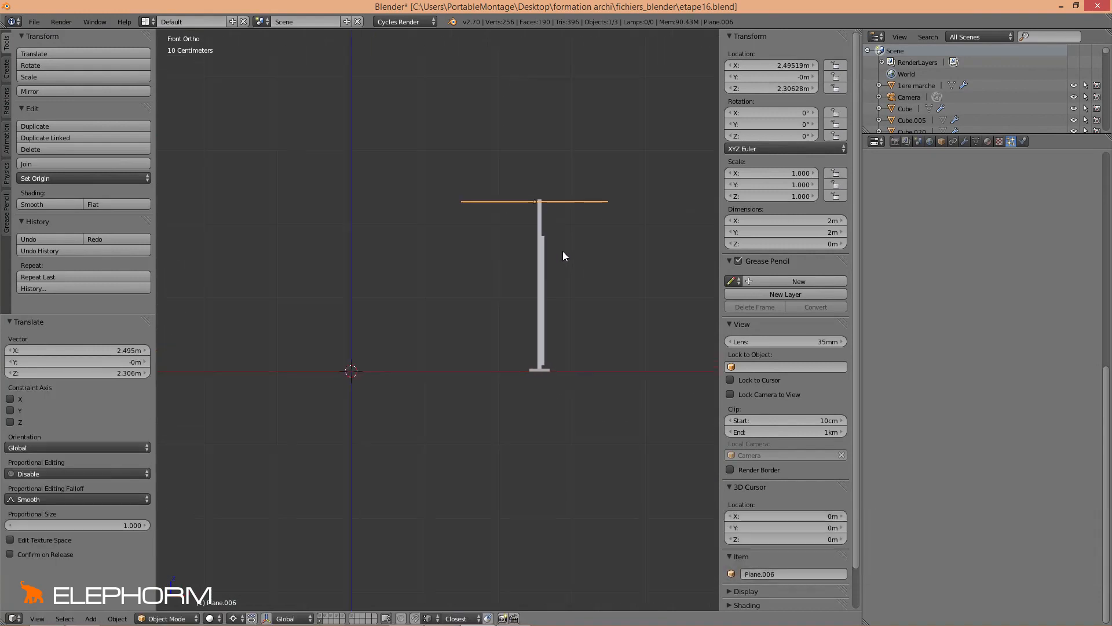
Step: Align the plane's edge with the window's top corner, placing the plane at about X 1.535 m, Y 2.55 m, Z 2.34 m
scroll(562, 251, "up", 5)
scroll(488, 311, "up", 4)
key("g")
middle_click_drag(518, 208, 493, 332, "shift")
left_click(485, 294, "ctrl")
scroll(492, 331, "down", 4)
key("KP_7")
scroll(489, 330, "down", 4)
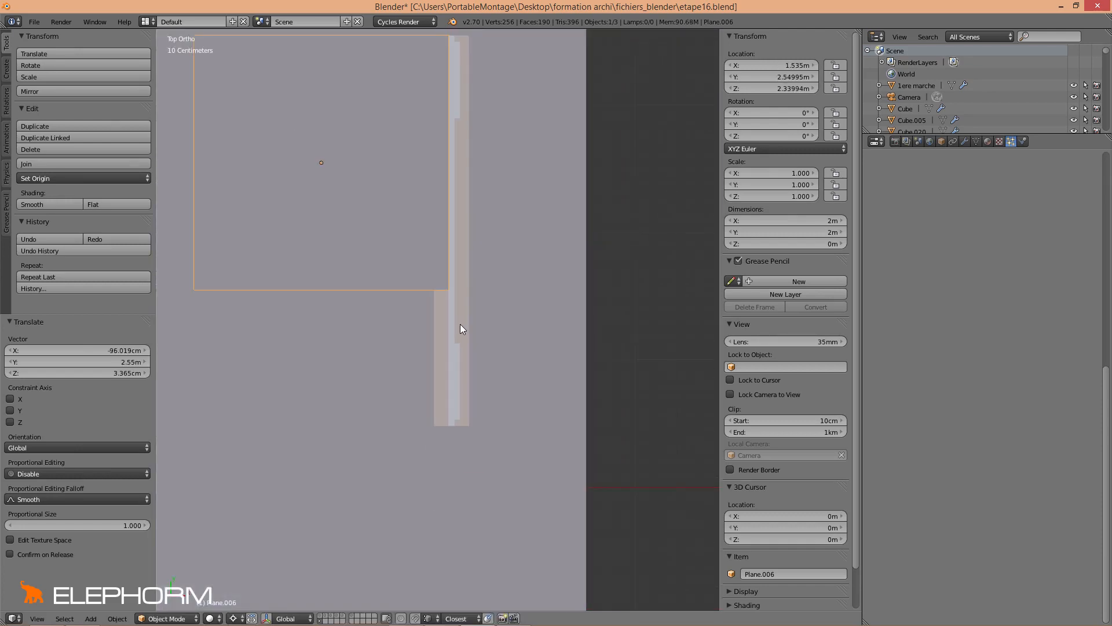
Step: In Edit Mode, select the two vertices of the plane's edge against the window and snap the 3D cursor to them
key("Tab")
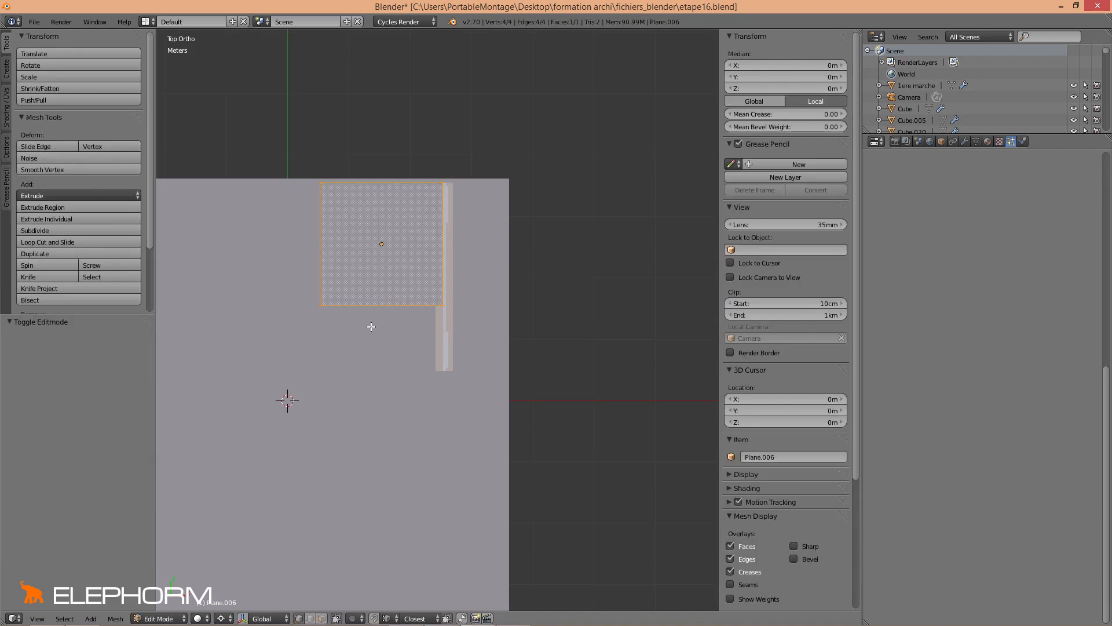
right_click(439, 311)
right_click(444, 188, "shift")
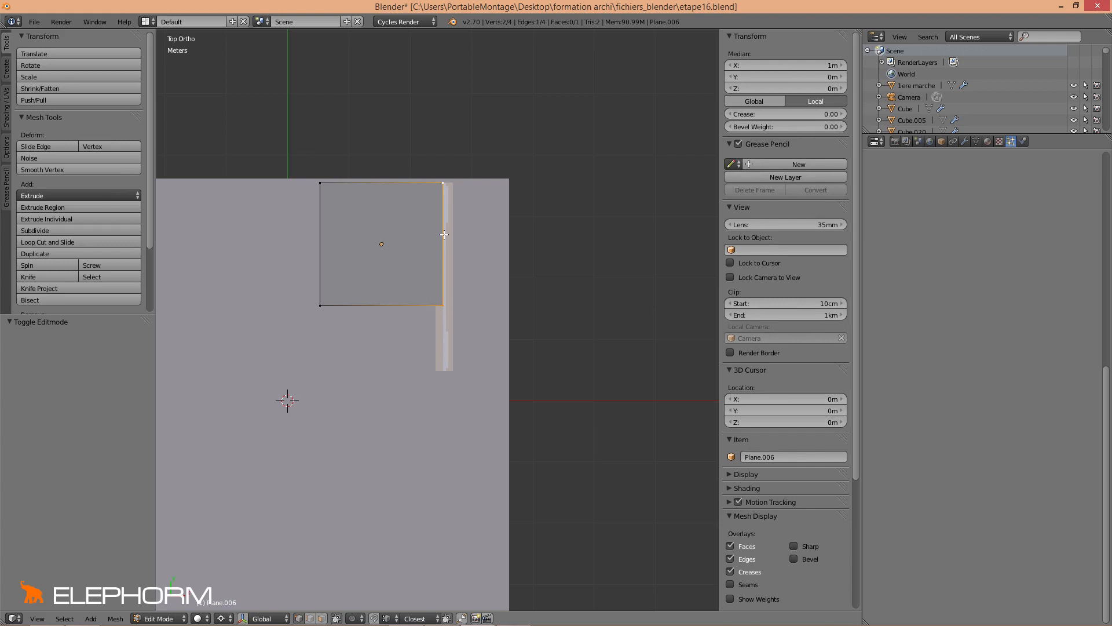
right_click(445, 299)
right_click(446, 188, "shift")
middle_click_drag(446, 200, 440, 369, "shift")
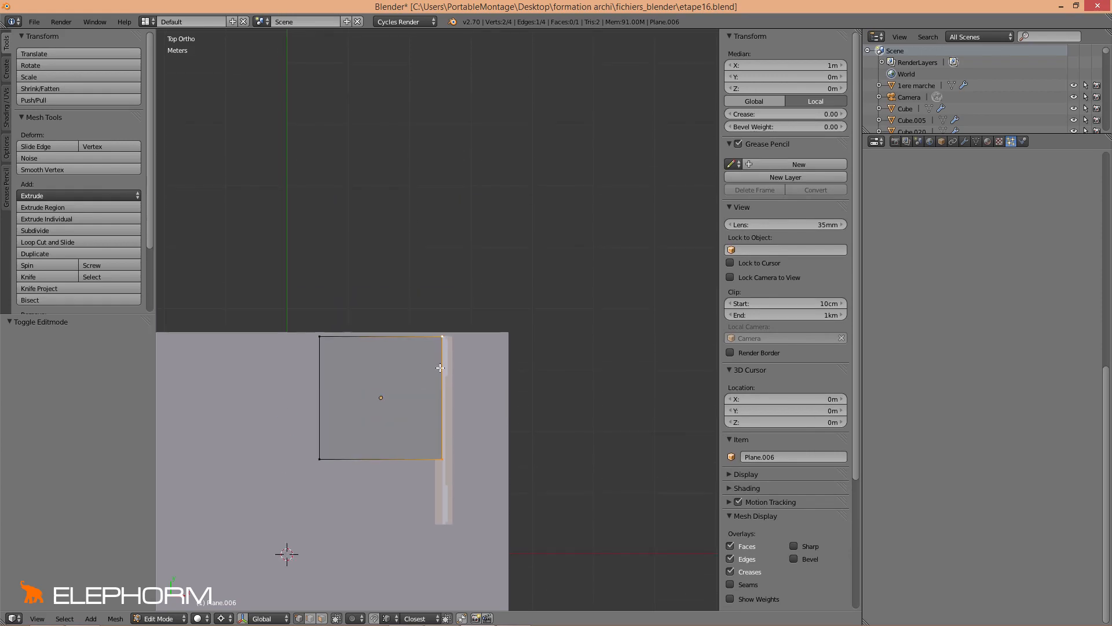
scroll(428, 436, "up", 3)
middle_click_drag(398, 427, 407, 316, "shift")
key("shift+s")
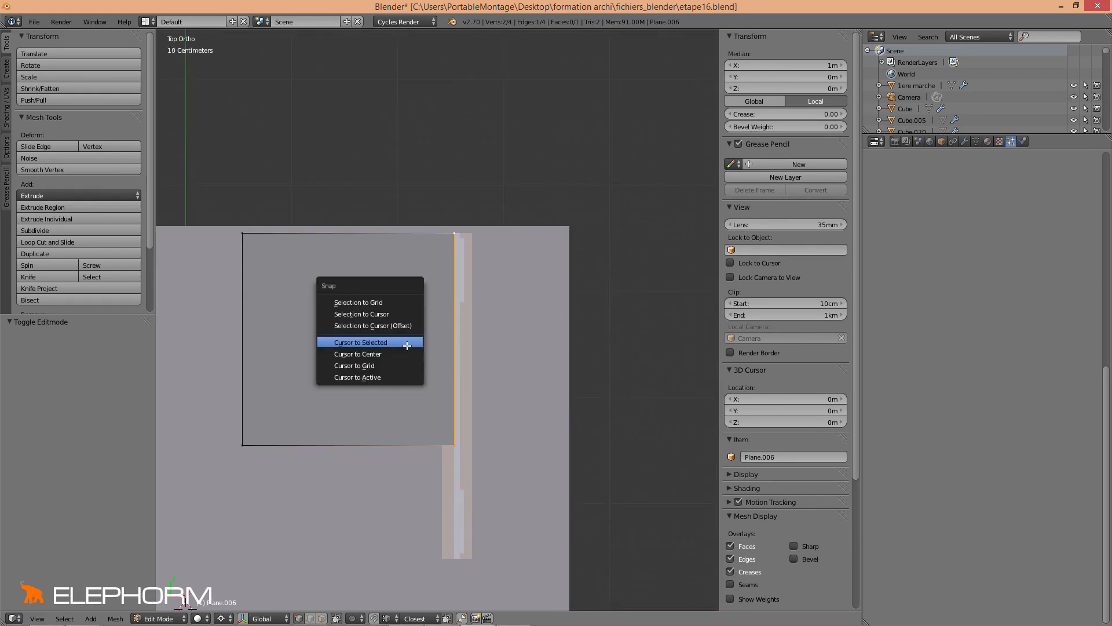
left_click(407, 343)
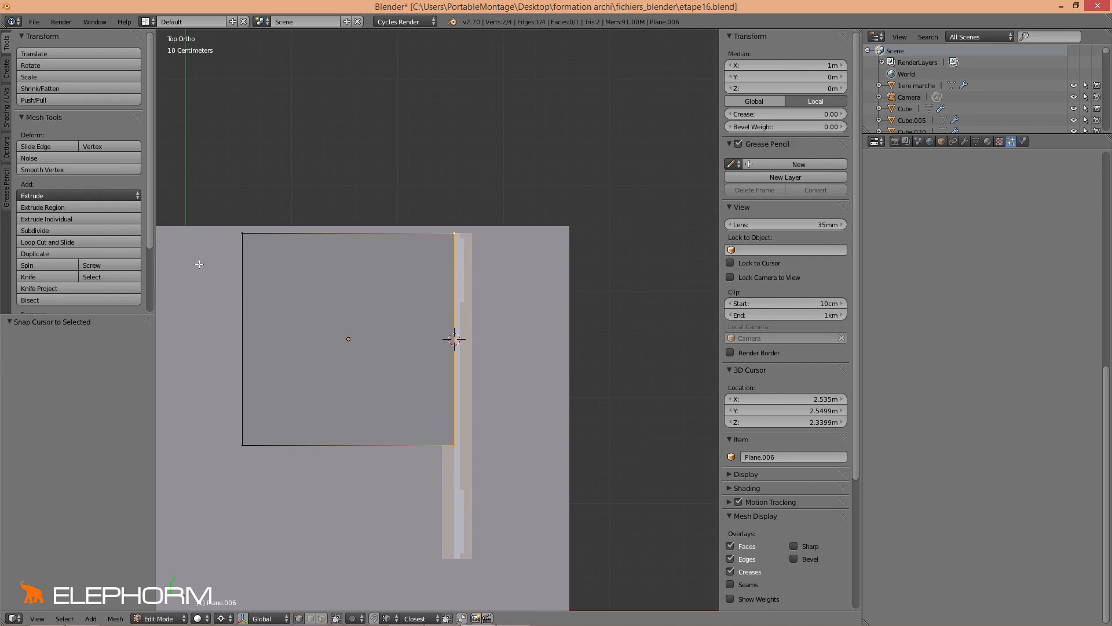
Step: Return to Object Mode and set the plane's origin to the 3D cursor
key("Tab")
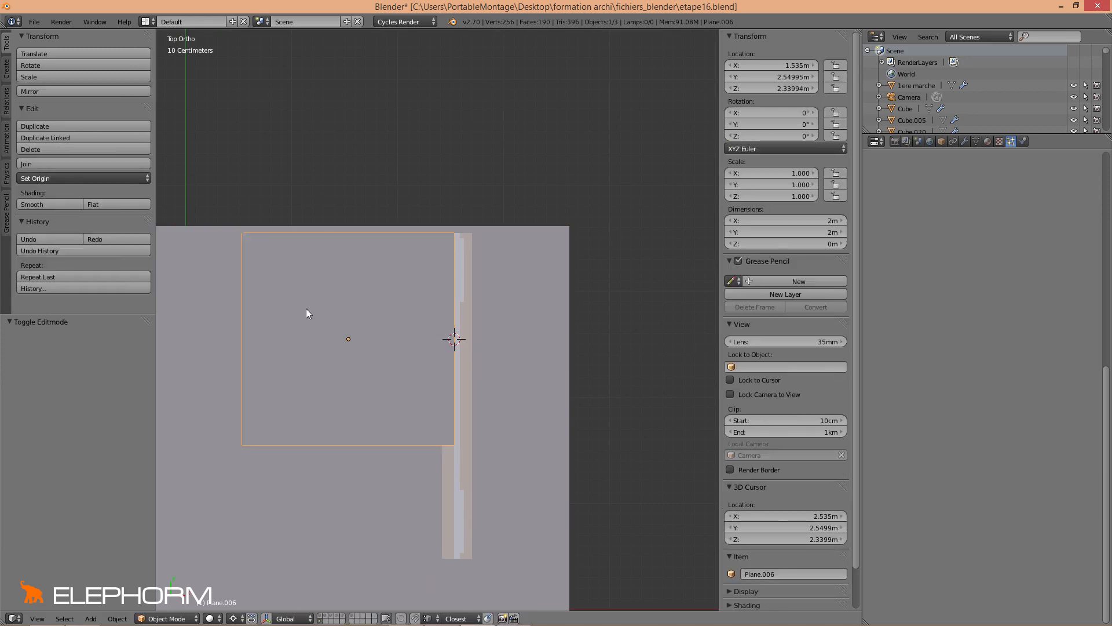
left_click(126, 179)
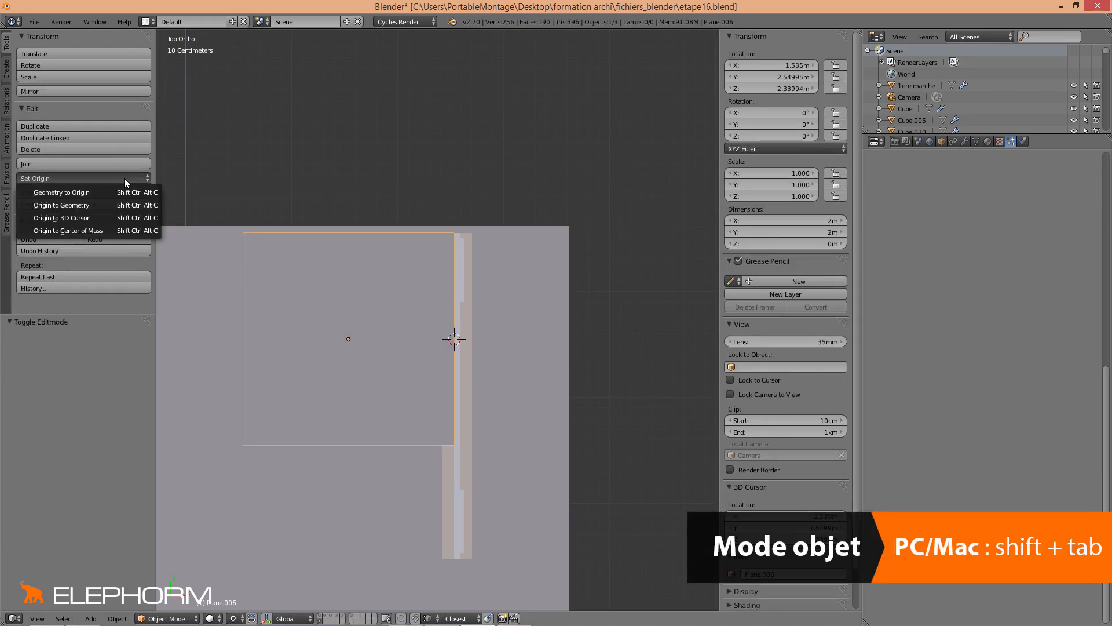
left_click(93, 217)
middle_click_drag(405, 347, 363, 286)
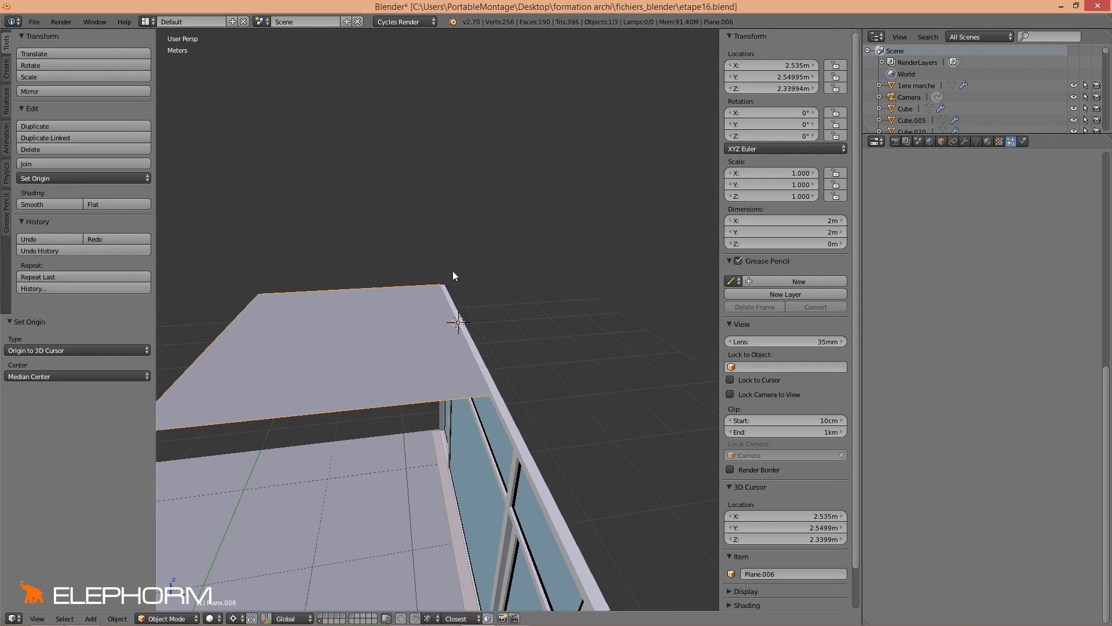
Step: Rotate the plane by -90° in the front view so it hangs down along the window
key("KP_1")
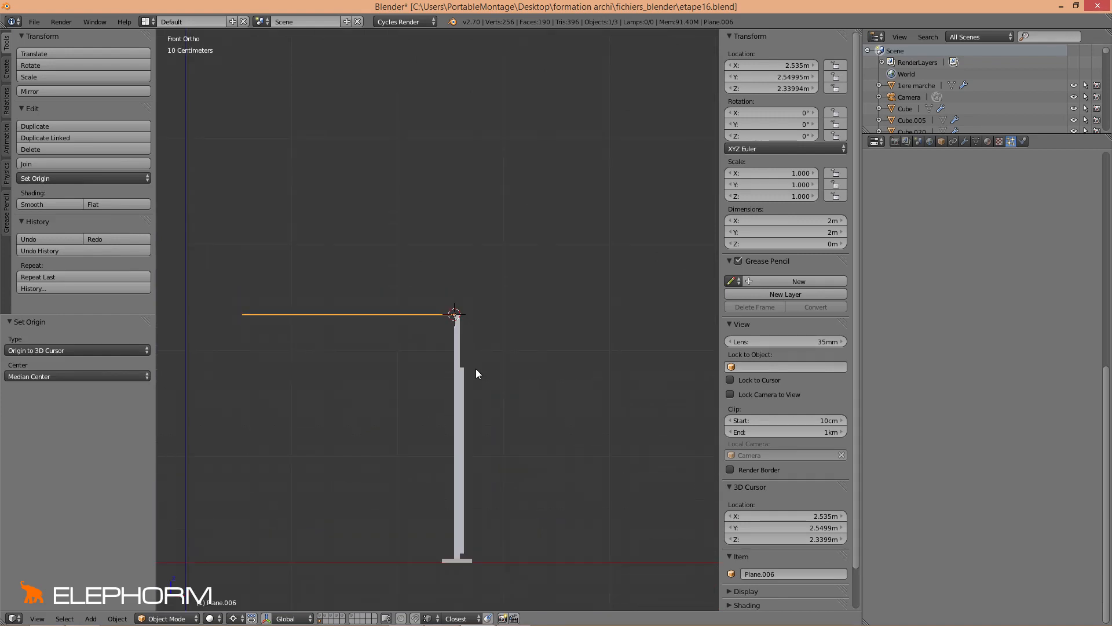
type("r")
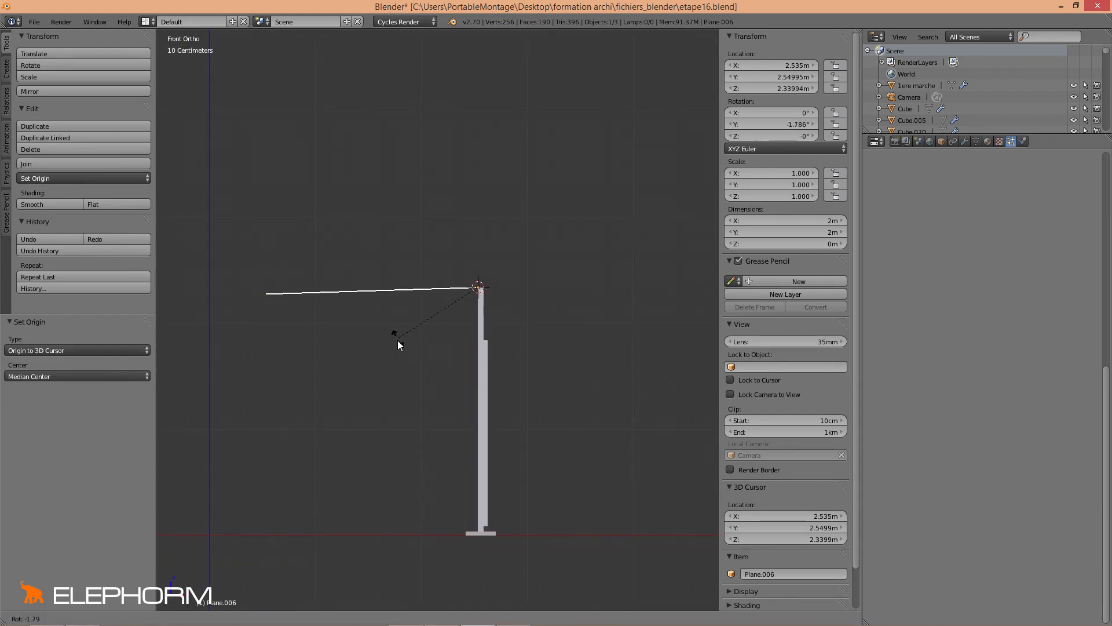
type("90")
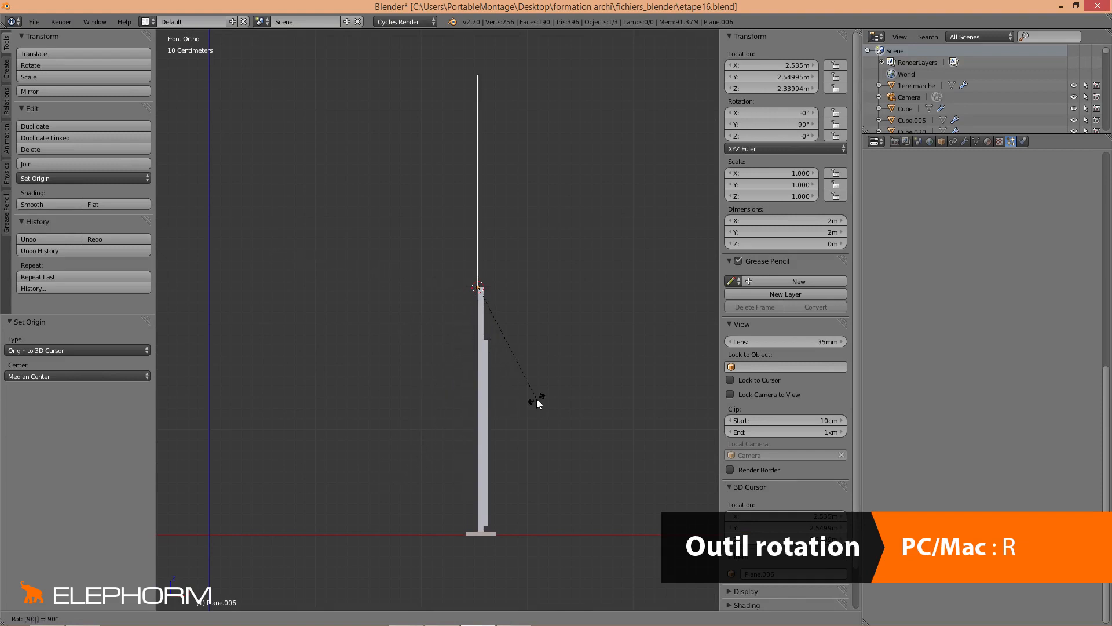
type("-(90")
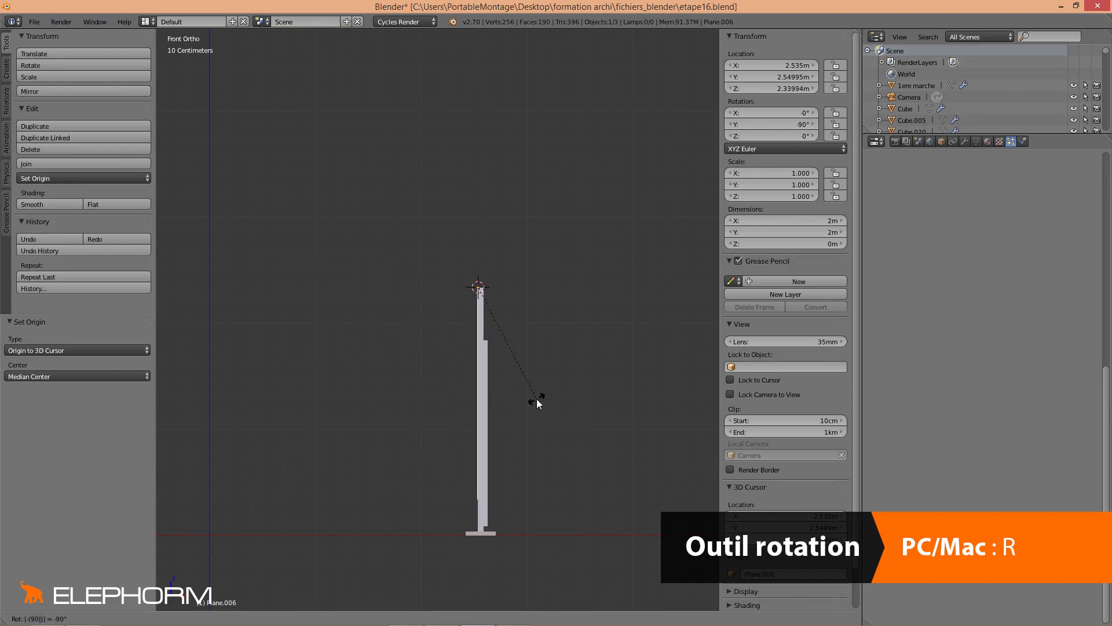
key("Return")
Step: Move the plane about 8.2 cm along negative X, away from the window
key("g")
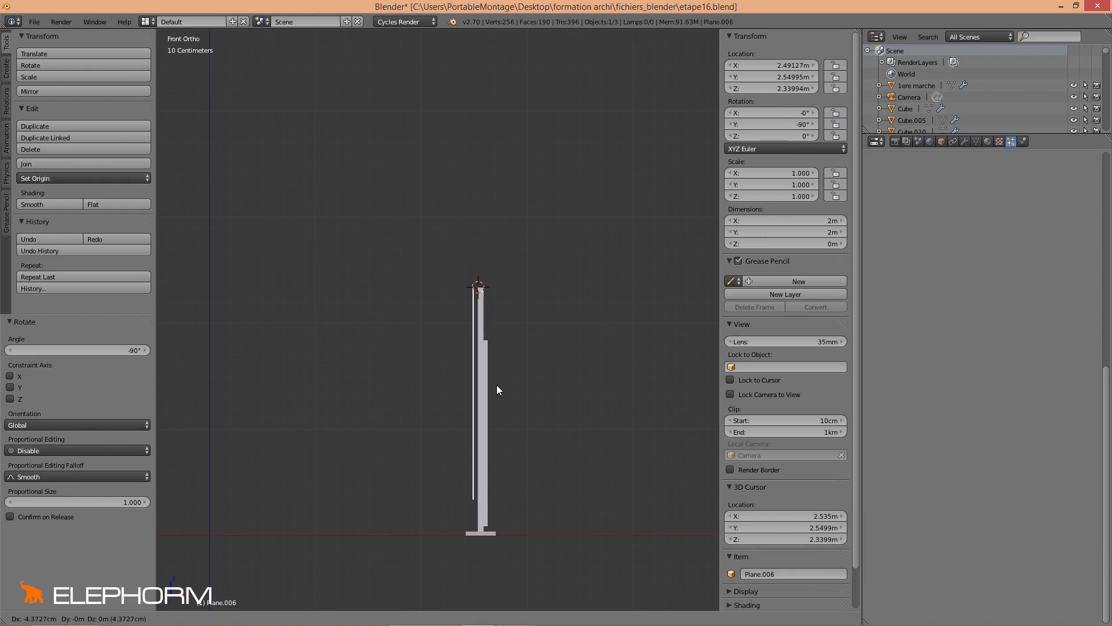
key("x")
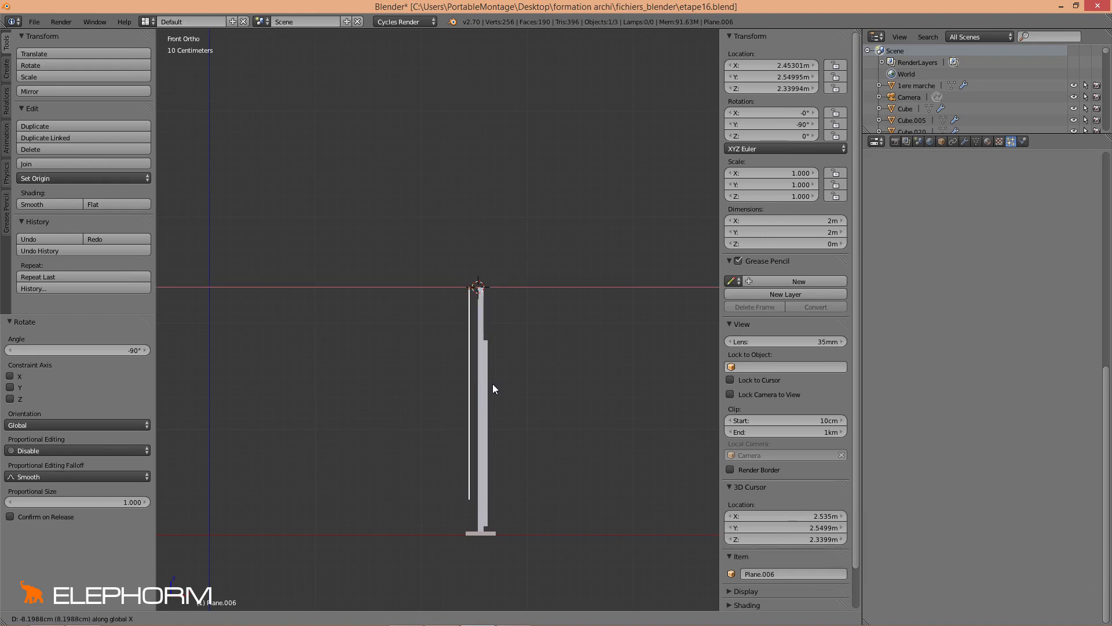
left_click(492, 384)
Step: Open the plane in Edit Mode in the left orthographic view and select its whole mesh
middle_click_drag(398, 384, 536, 395)
key("ctrl+KP_1")
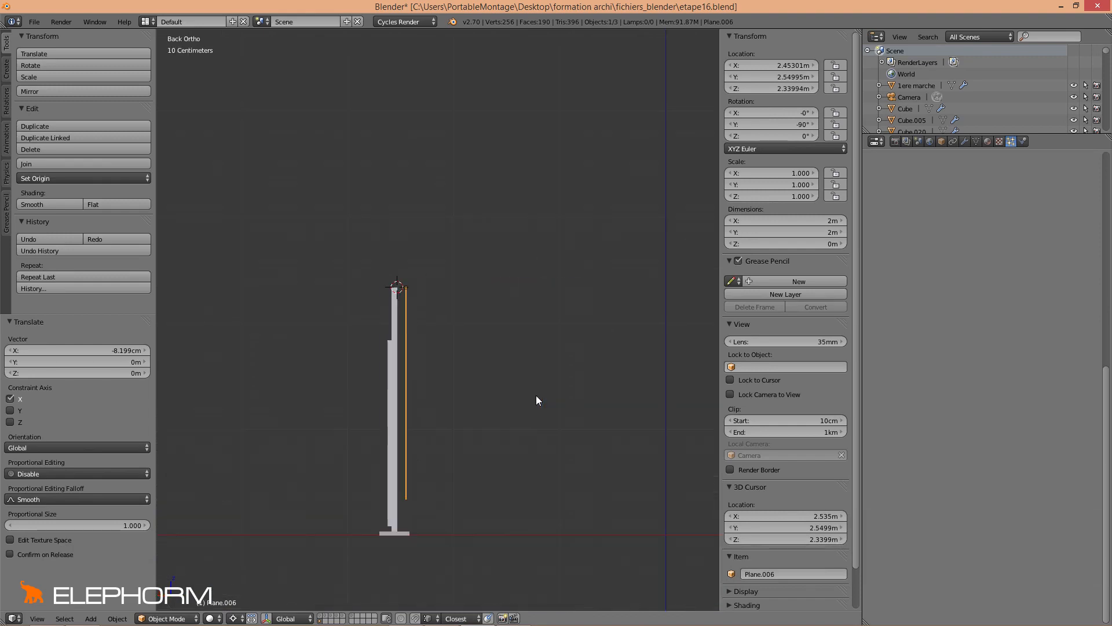
key("ctrl+KP_3")
key("Tab")
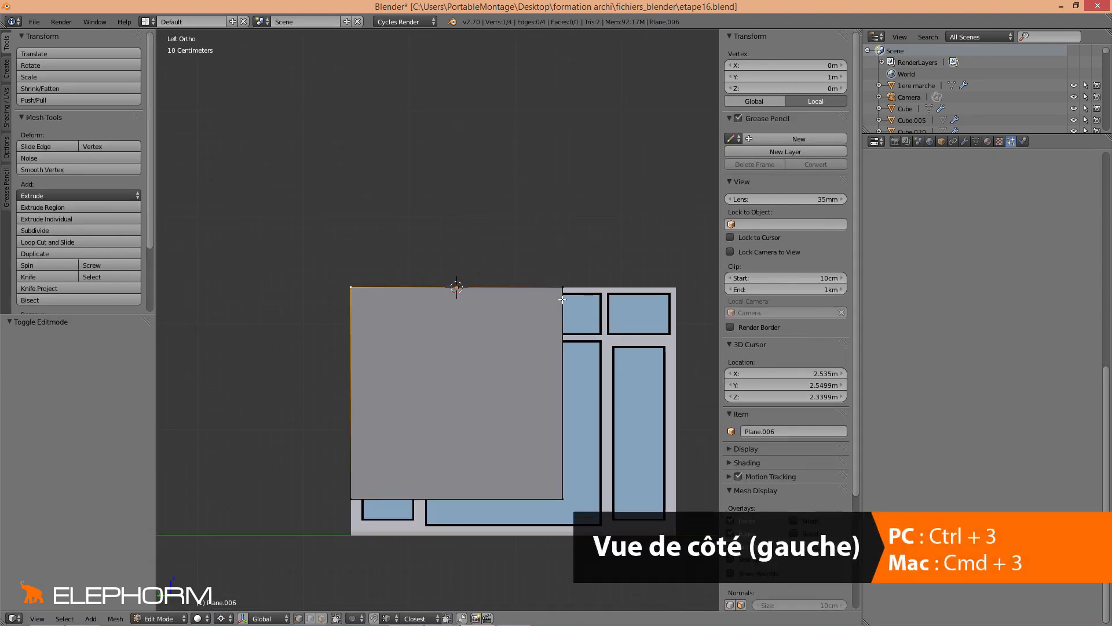
key("a")
key("s")
key("x")
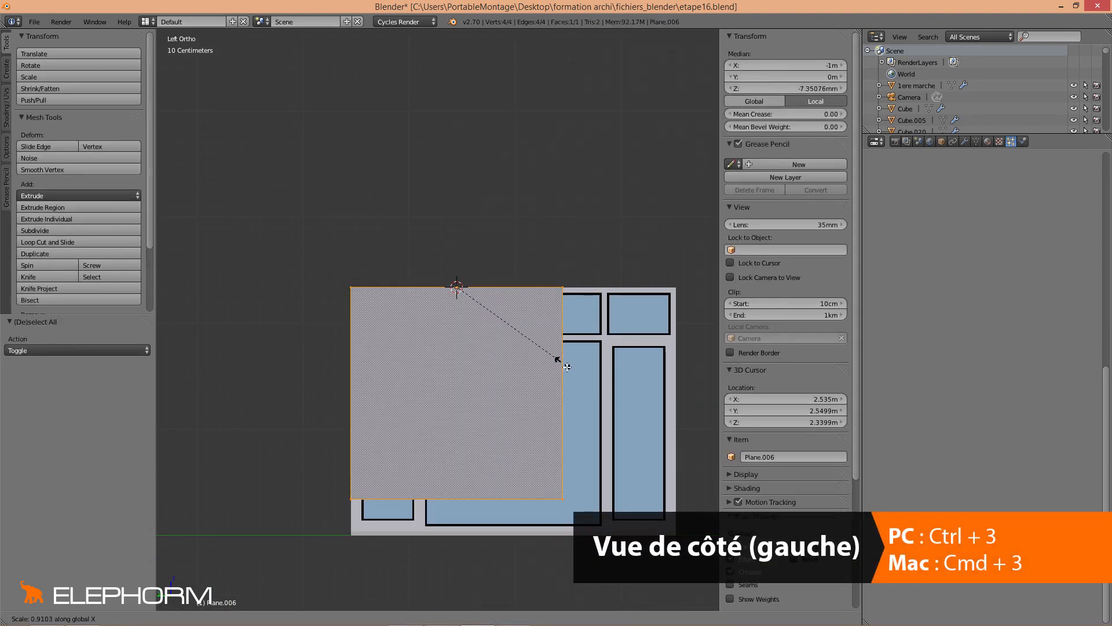
key("y")
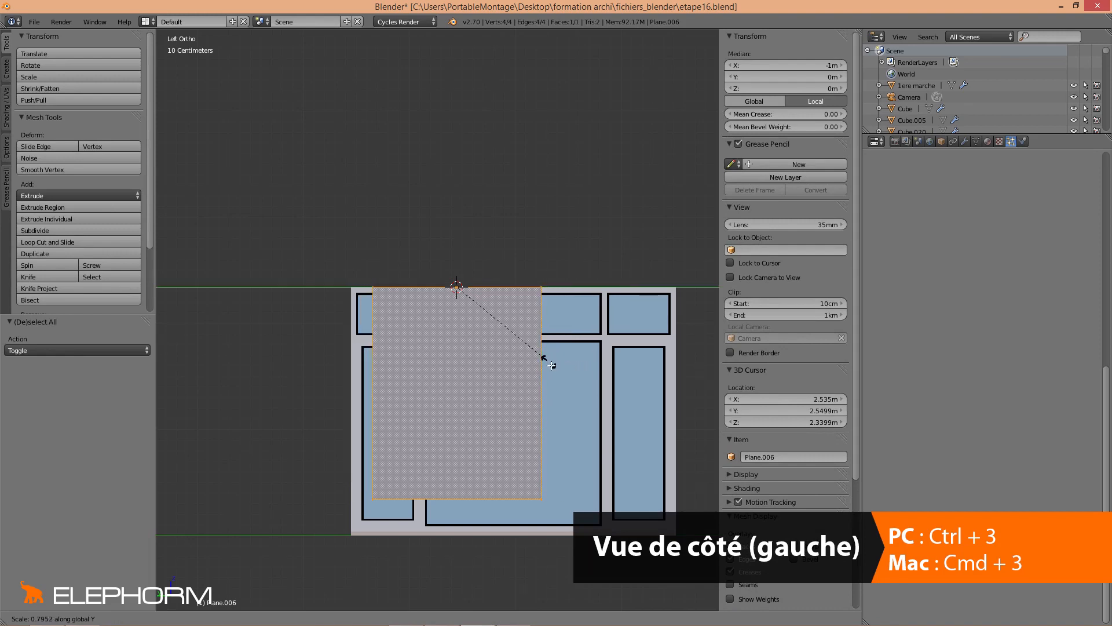
right_click(501, 348)
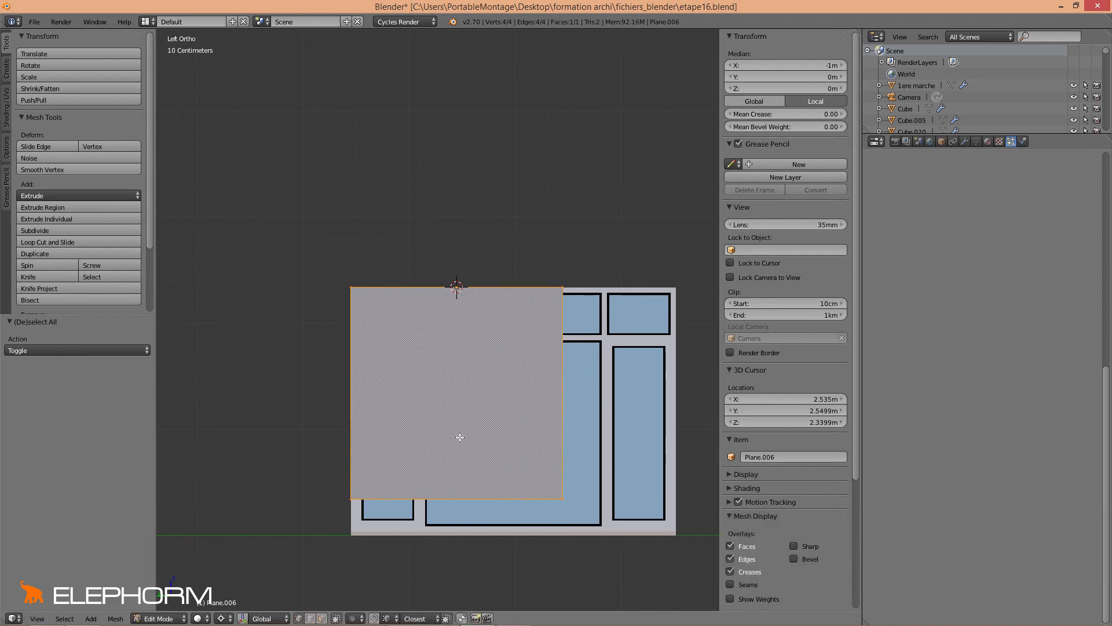
Step: Narrow the plane's mesh by scaling it along Y to about 0.441
key("s")
key("y")
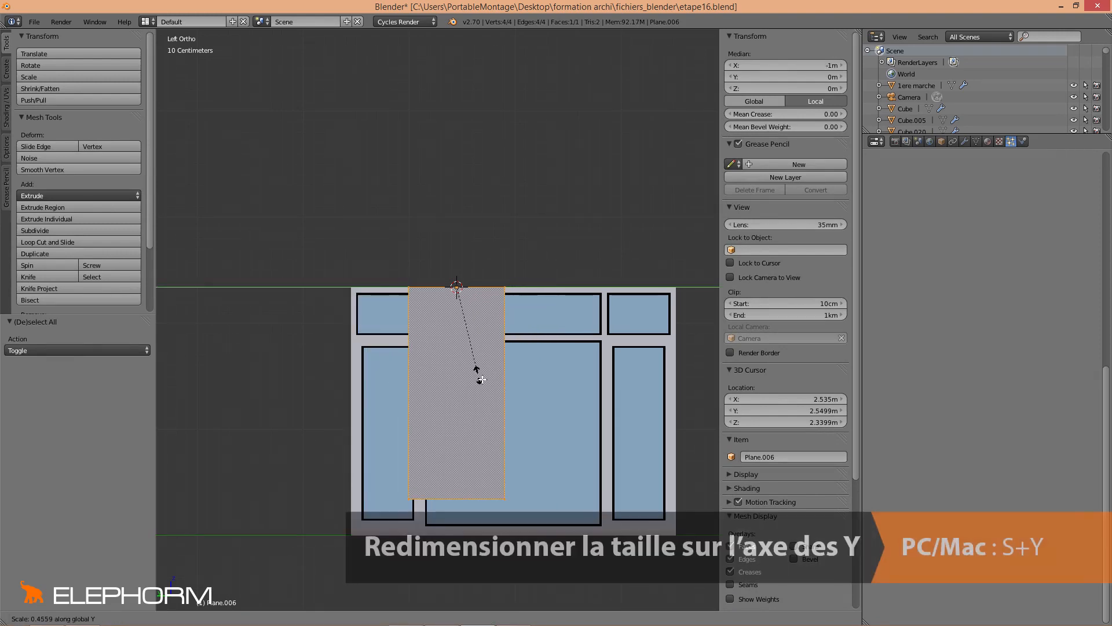
left_click(479, 380)
Step: Move the plane's lower edge down about 42 cm along Z, then deselect everything
right_click(500, 500)
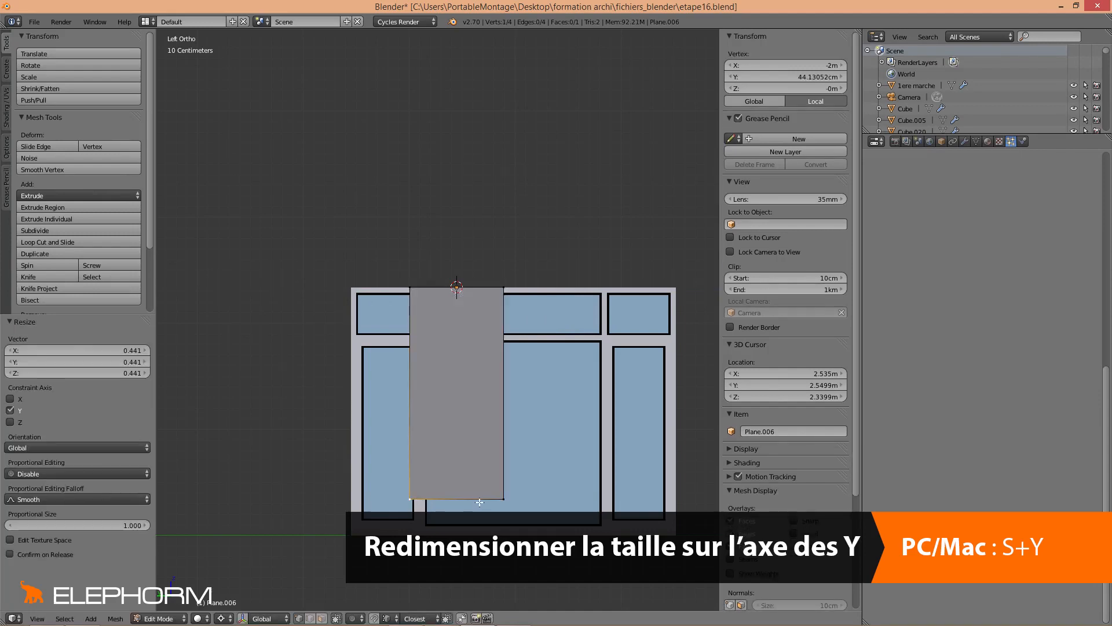
key("g")
key("z")
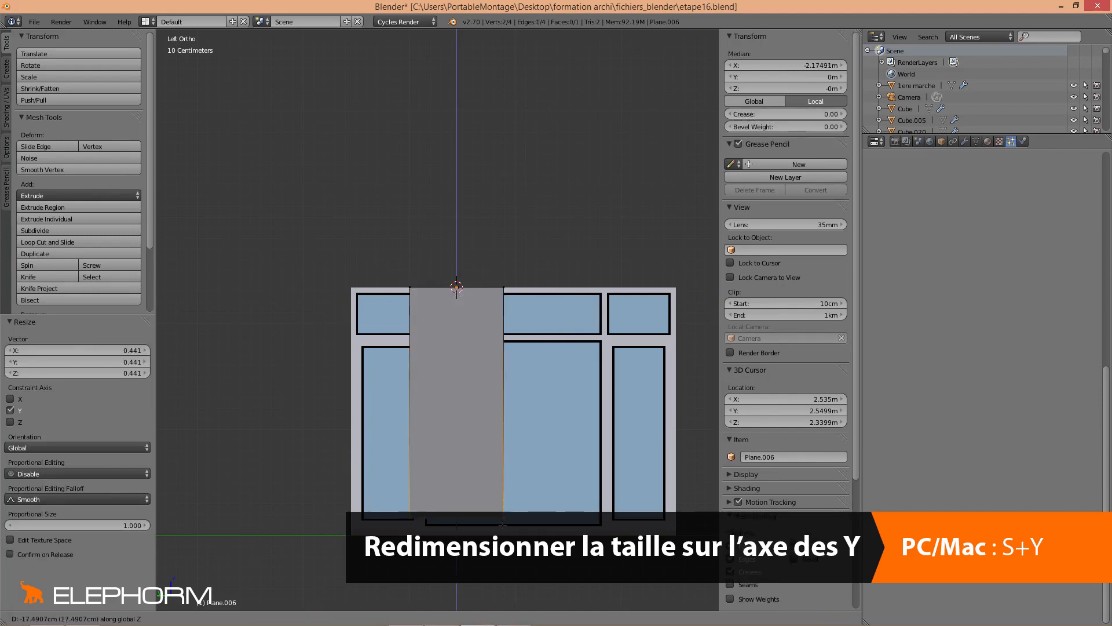
left_click(502, 546)
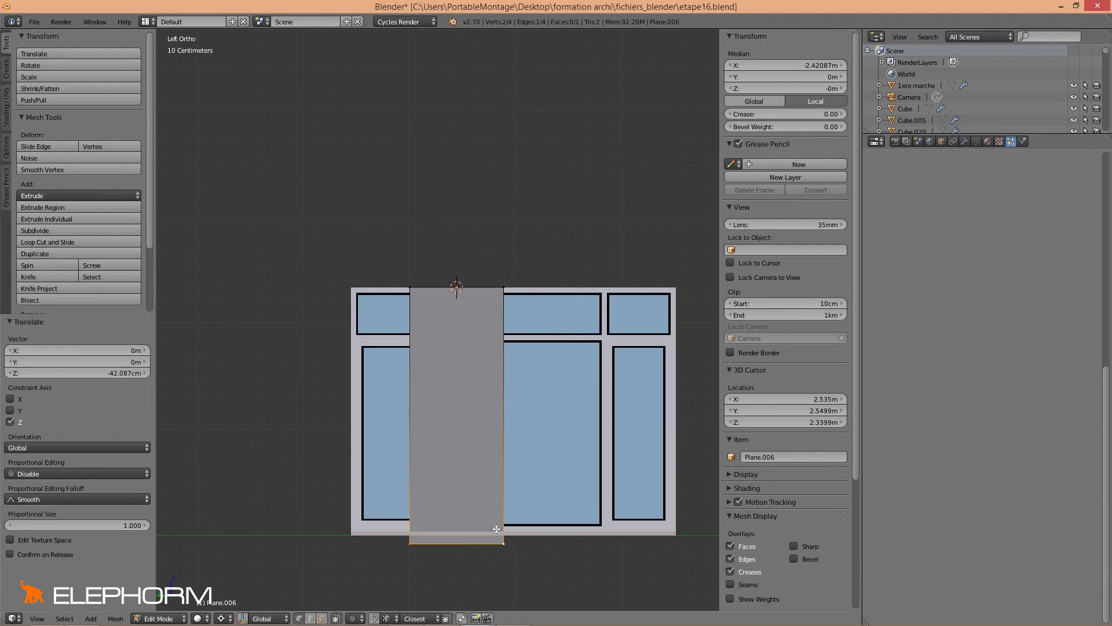
middle_click_drag(482, 452, 479, 421)
key("a")
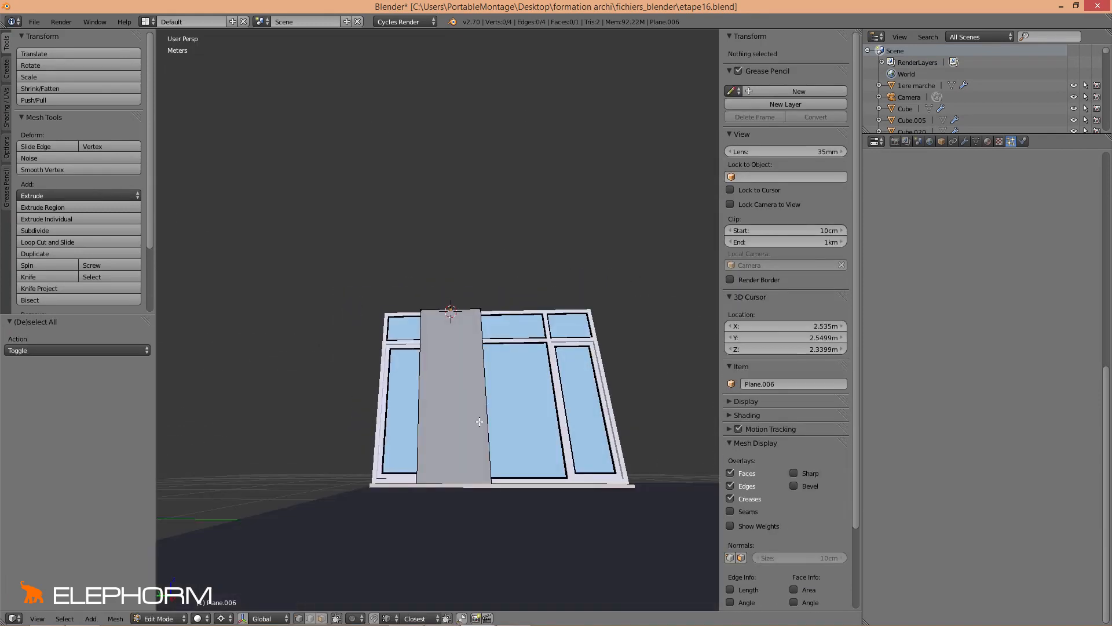
Step: In wireframe left view, lower the plane's bottom edge along Z by about 4 cm more
key("KP_1")
key("ctrl+KP_3")
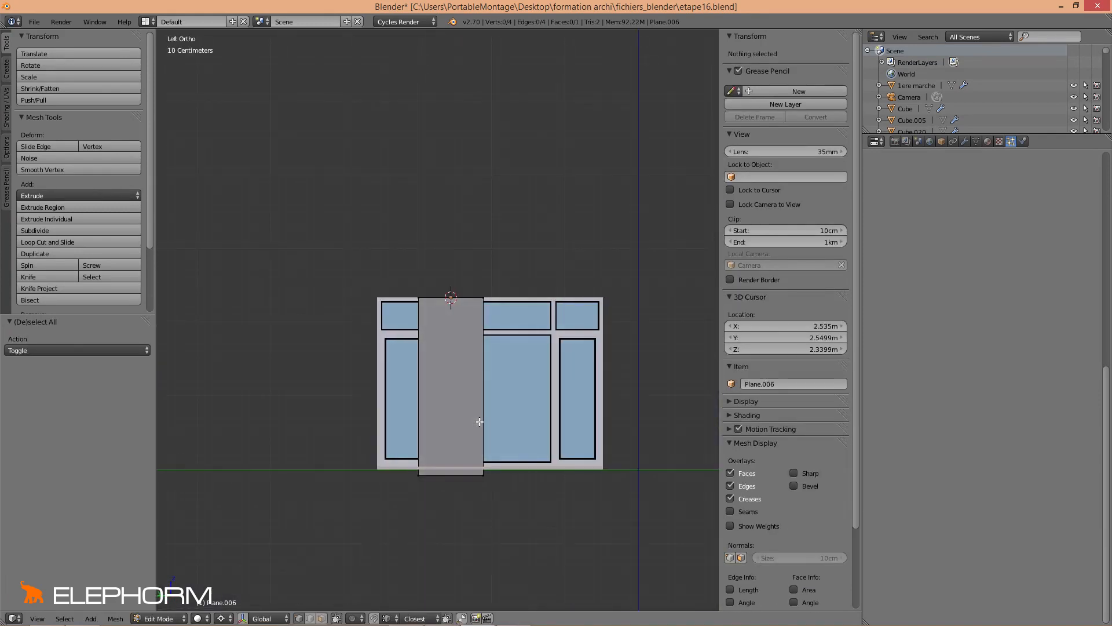
key("z")
right_click(482, 482)
key("g")
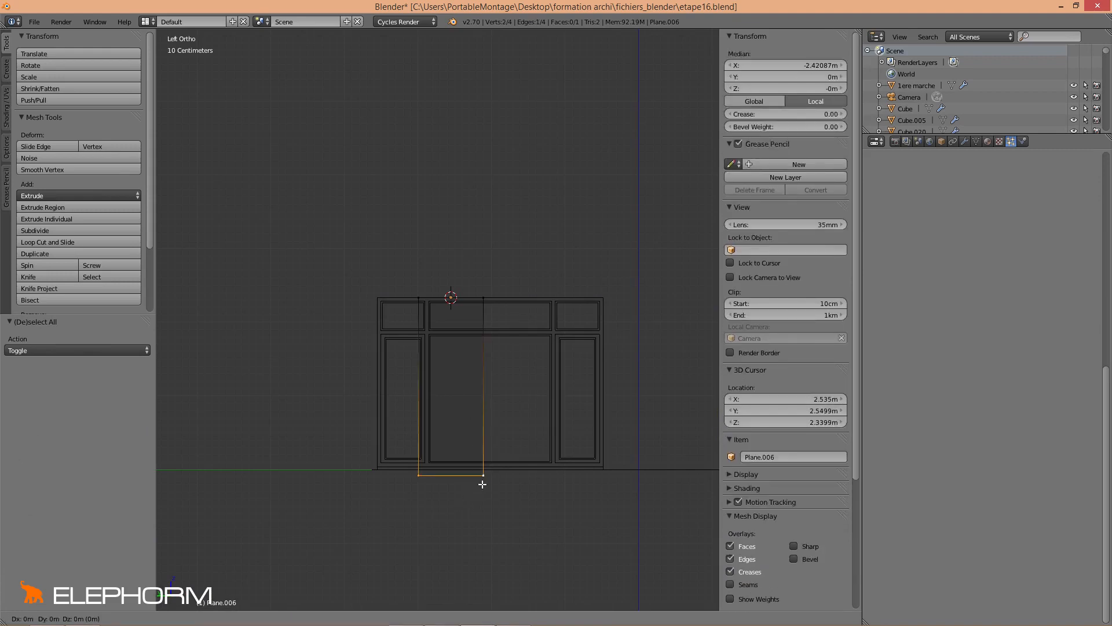
key("z")
left_click(482, 487)
Step: Add two evenly spaced horizontal loop cuts across the curtain plane, leaving them unslid
key("Tab")
mouse_move(456, 415)
middle_mouse_down()
mouse_move(419, 421)
mouse_move(458, 406)
middle_mouse_up()
key("Tab")
scroll(462, 421, "up", 3)
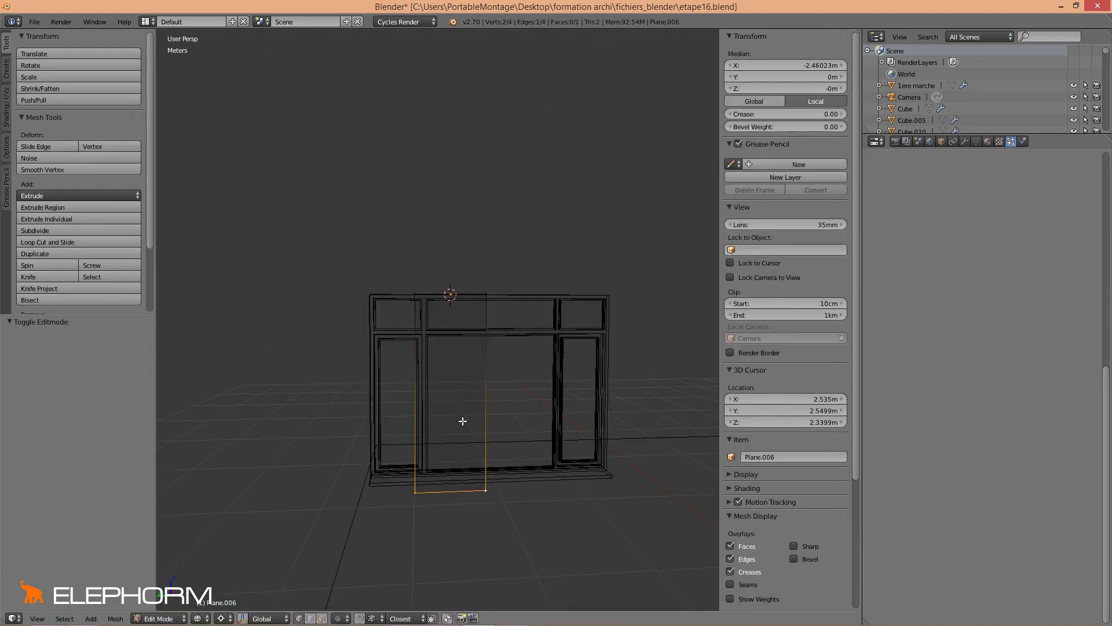
key("a")
key("a")
scroll(462, 420, "down", 1)
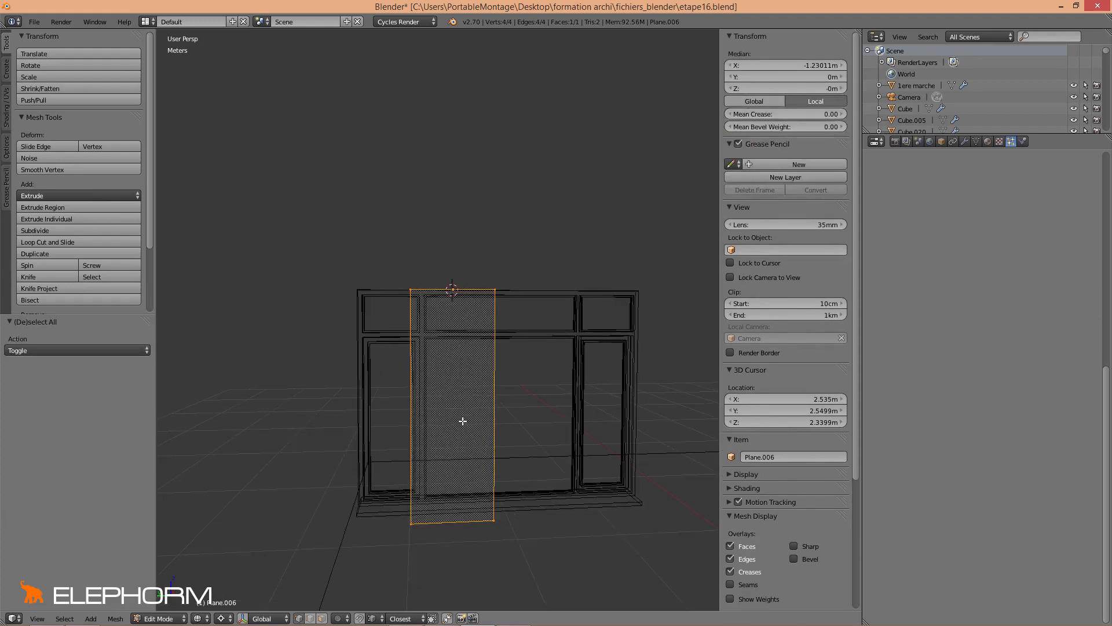
key("a")
key("ctrl+r")
scroll(434, 409, "up", 1)
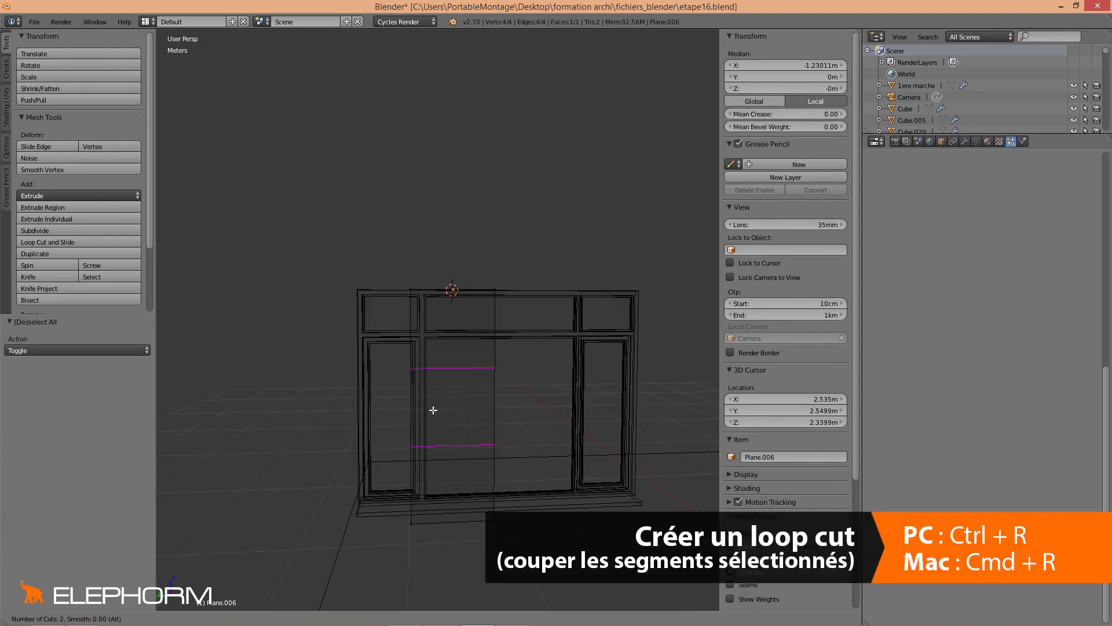
left_click(472, 409)
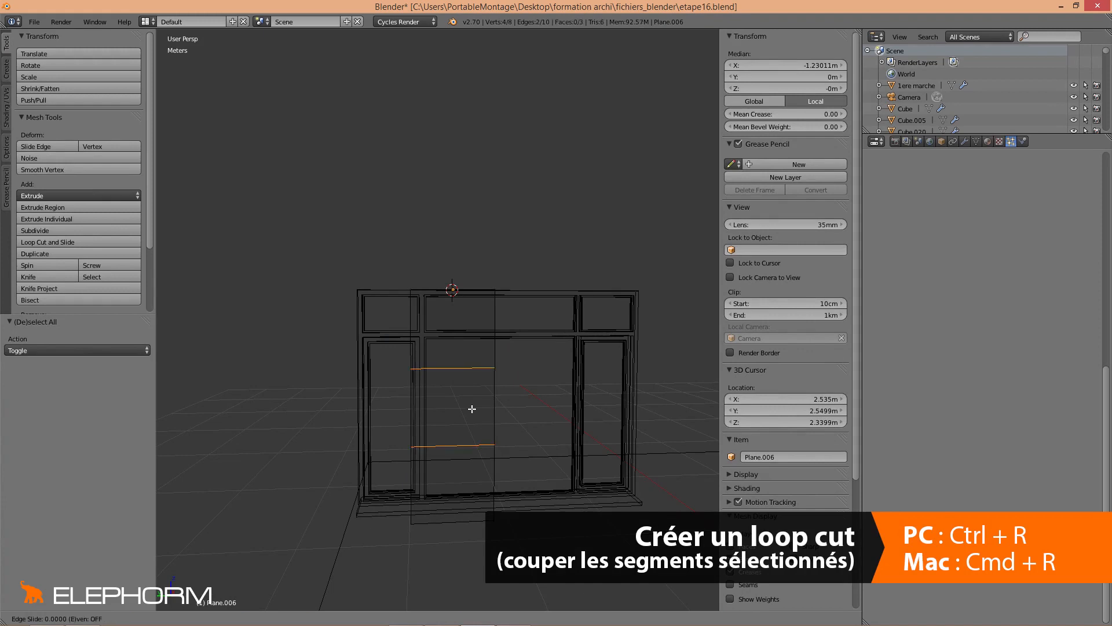
right_click(466, 406)
middle_click_drag(467, 405, 437, 351)
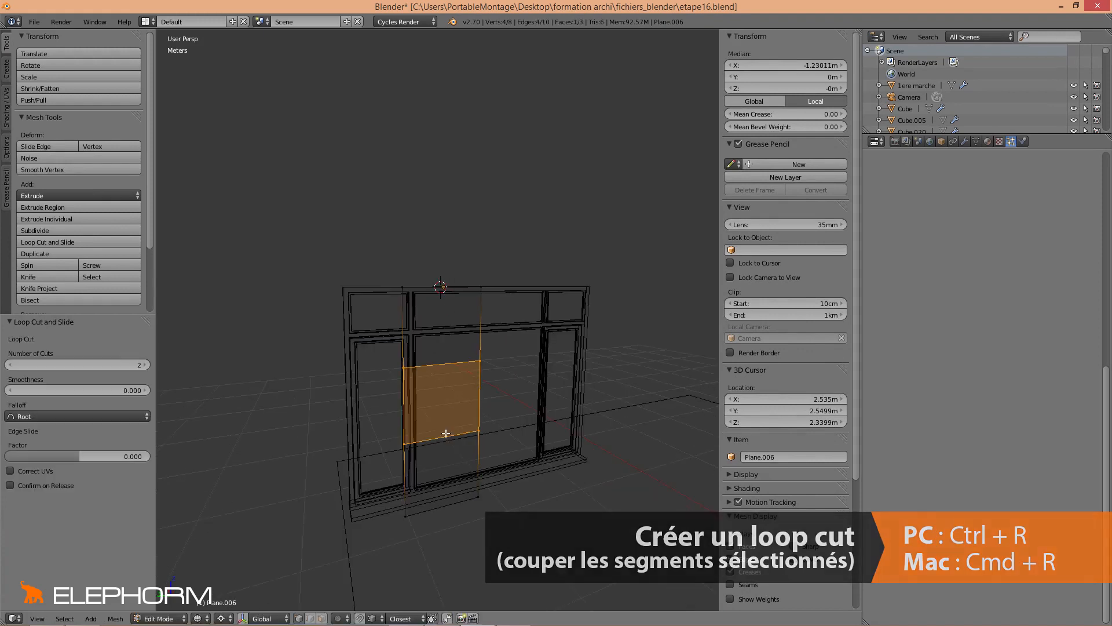
middle_click_drag(442, 435, 450, 497)
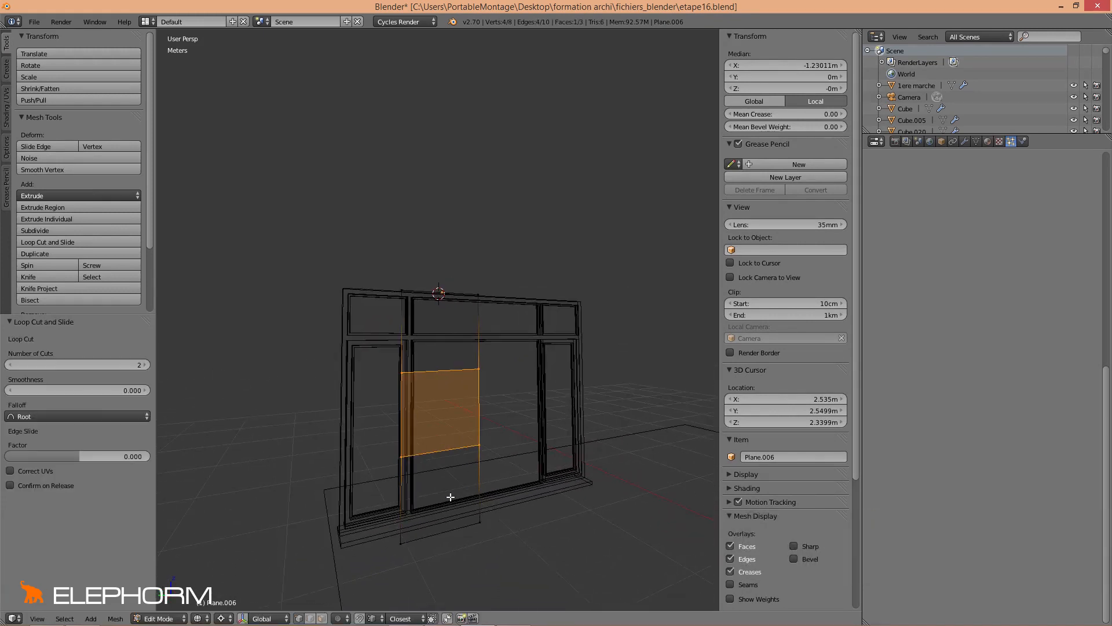
Step: Select the plane's whole mesh and subdivide it with 10 cuts
key("a")
key("a")
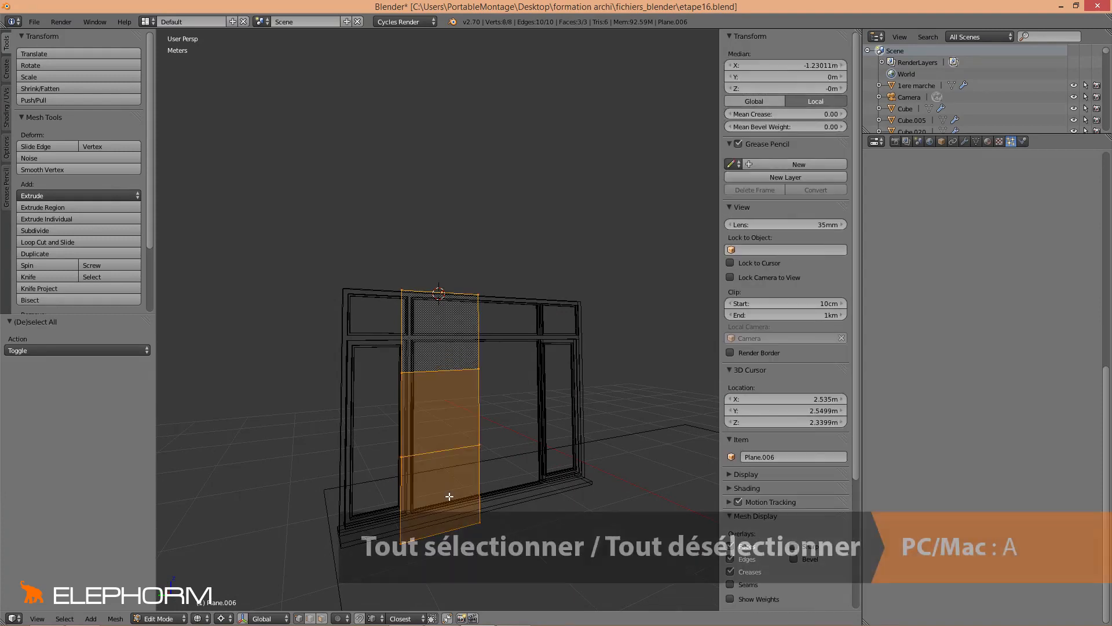
key("w")
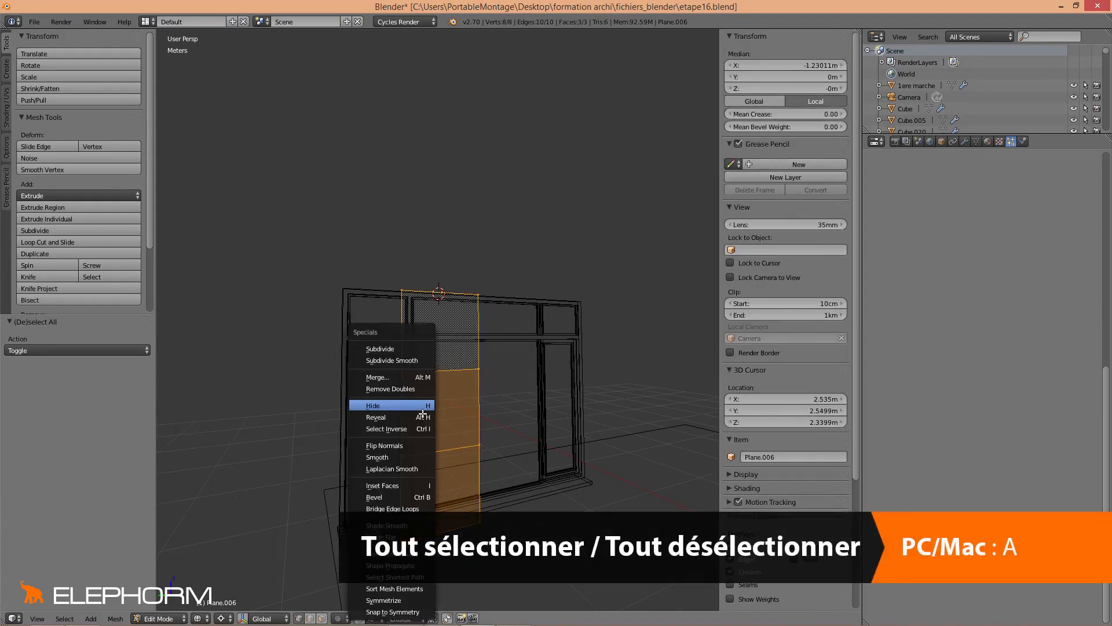
left_click(394, 348)
left_click_drag(119, 353, 159, 354)
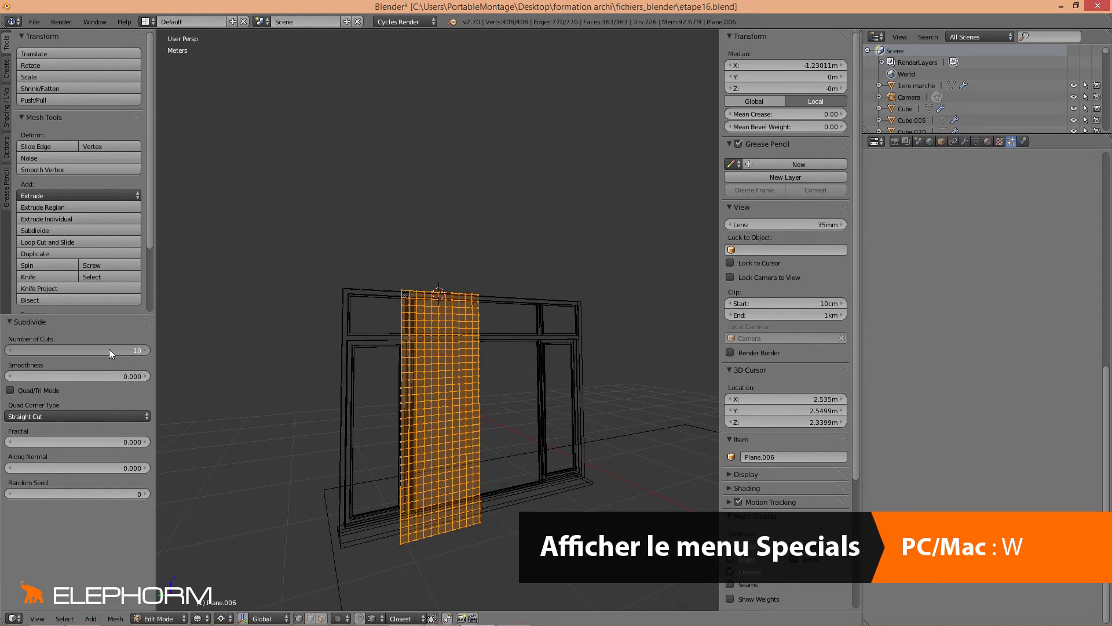
Step: Subdivide the whole mesh once more with 1 cut
middle_click_drag(385, 360, 411, 340)
key("w")
left_click(389, 349)
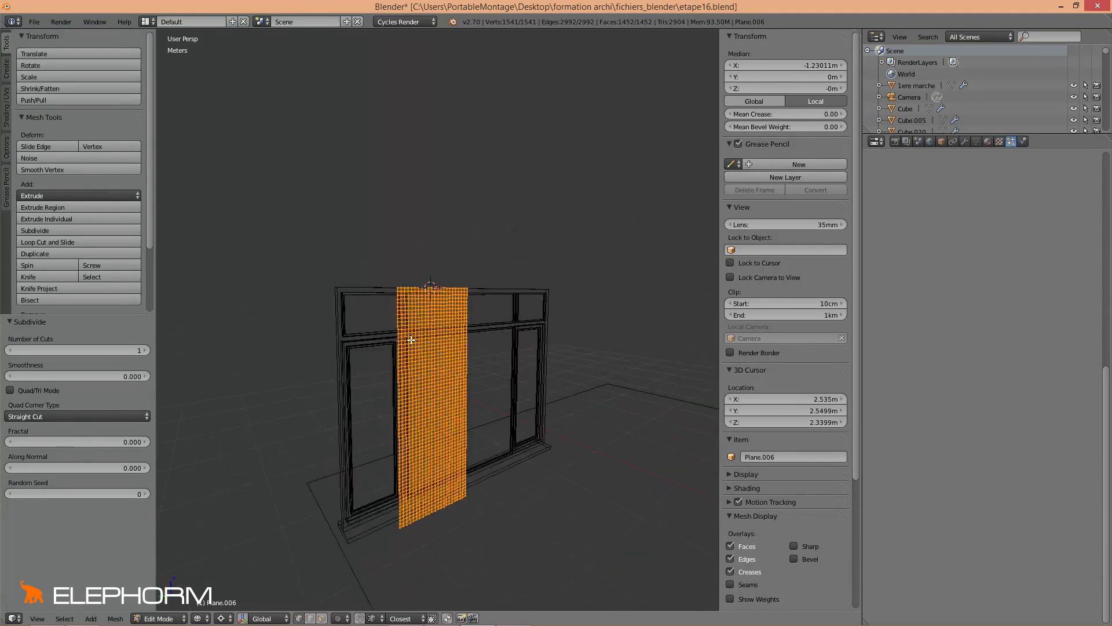
Step: In left orthographic view, select five consecutive vertices of the third column, starting one row below the plane's top edge
scroll(410, 340, "up", 3)
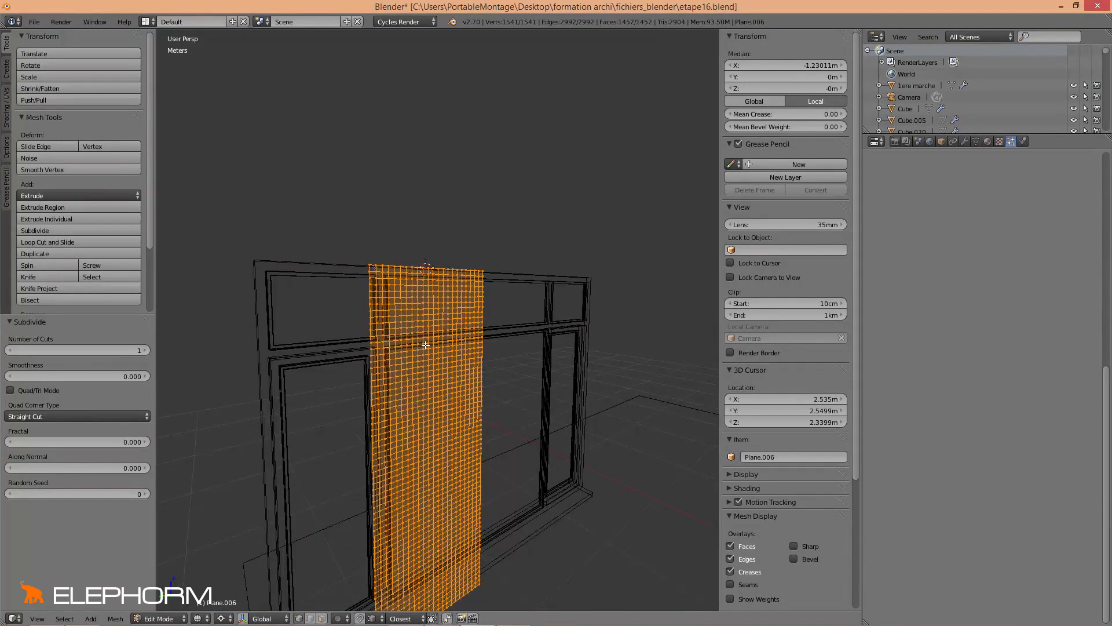
key("ctrl+3")
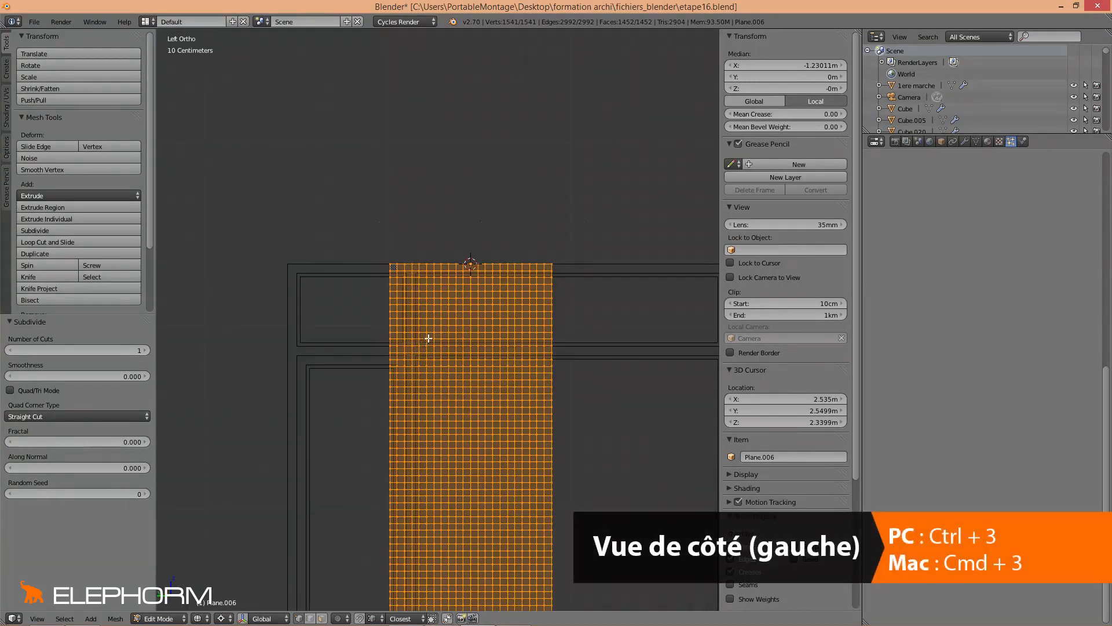
scroll(426, 343, "up", 3)
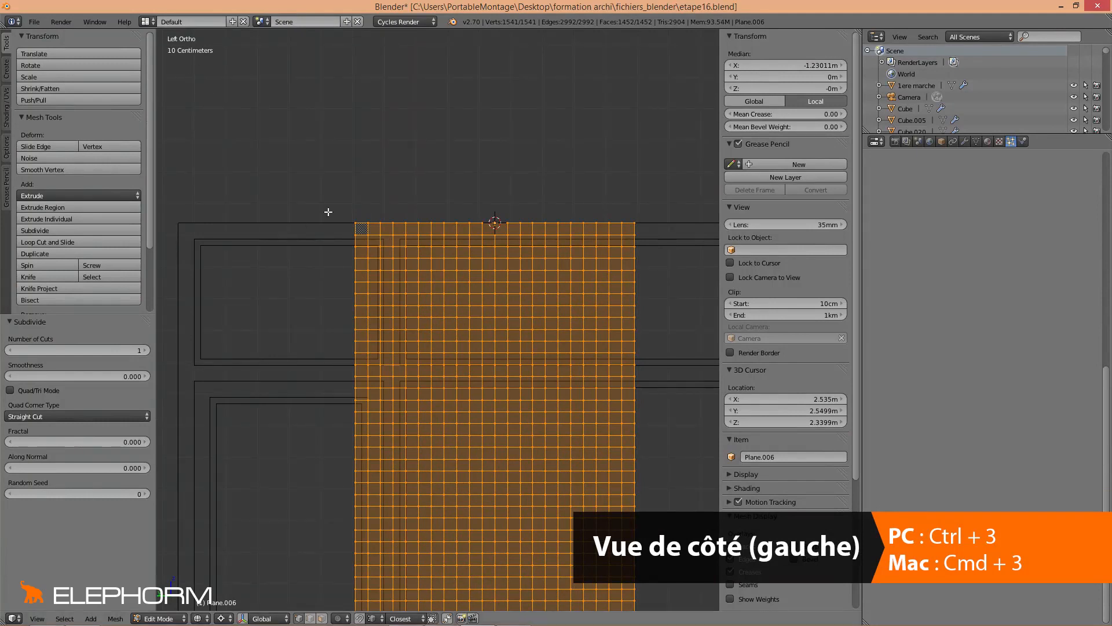
right_click(380, 247)
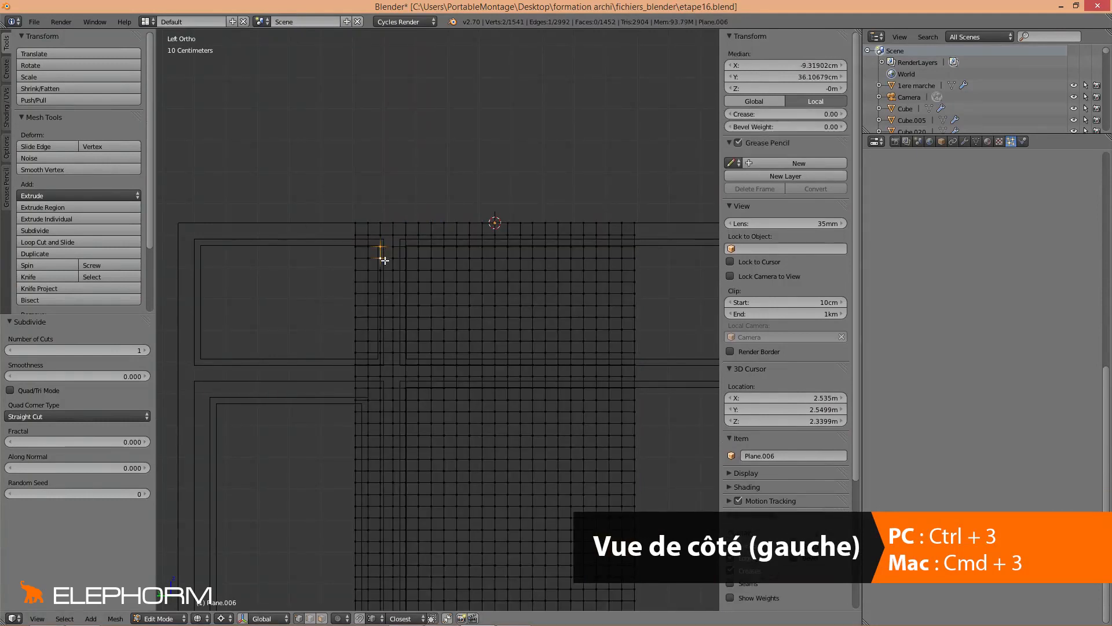
right_click(382, 271, "shift")
right_click(383, 282, "shift")
right_click(385, 237, "shift")
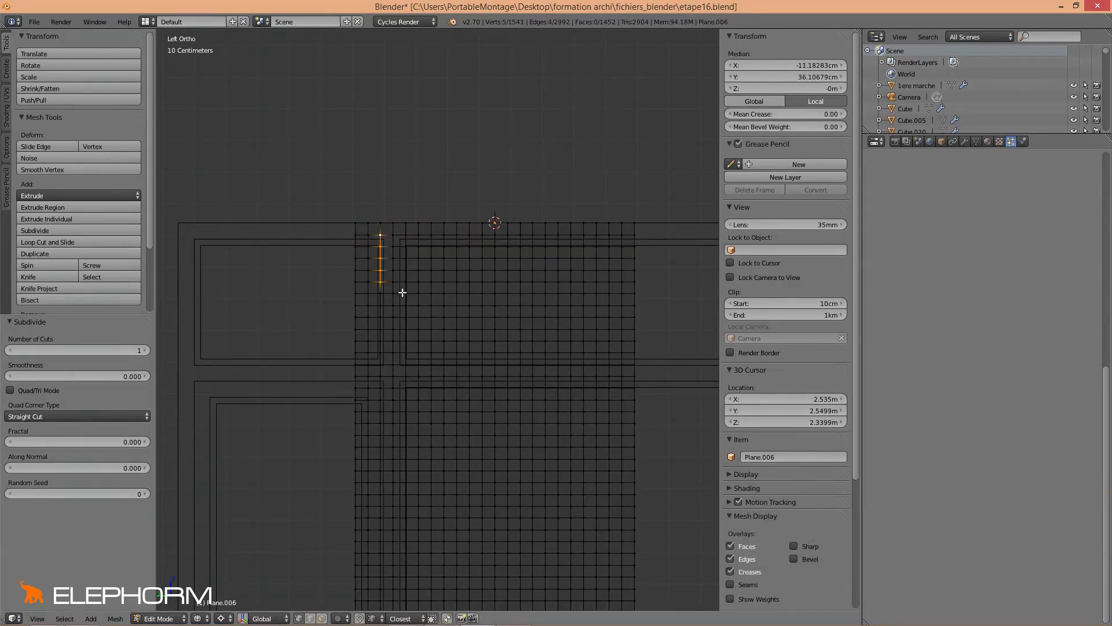
Step: Add the matching five vertices in every third column across the plane to the selection, making seven vertical runs
scroll(403, 293, "up", 2)
middle_click_drag(402, 293, 417, 377, "shift")
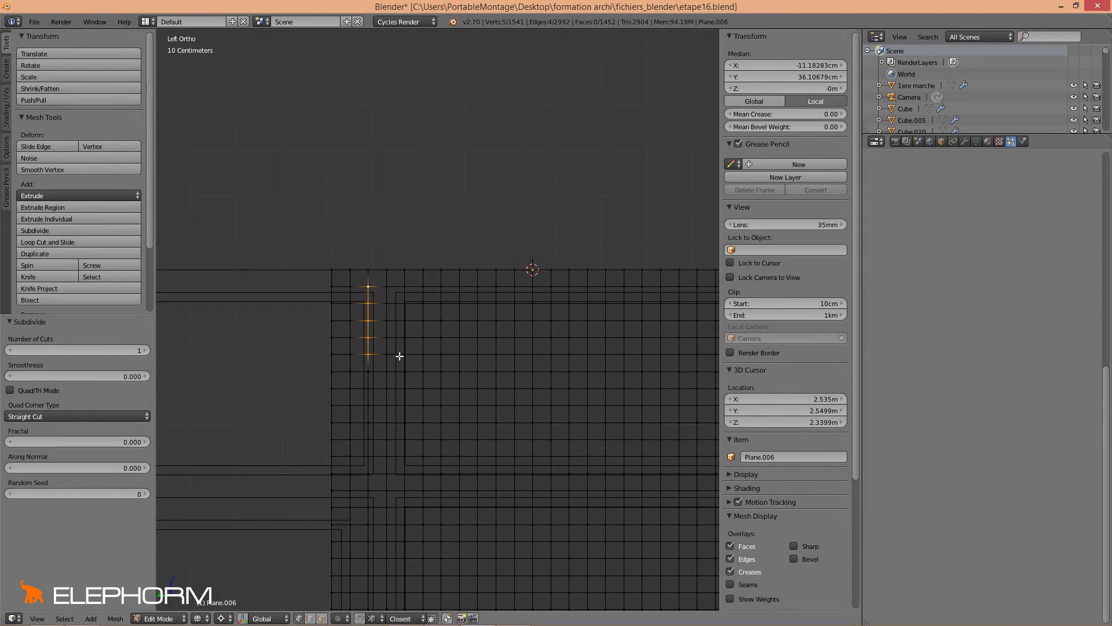
scroll(400, 356, "down", 5)
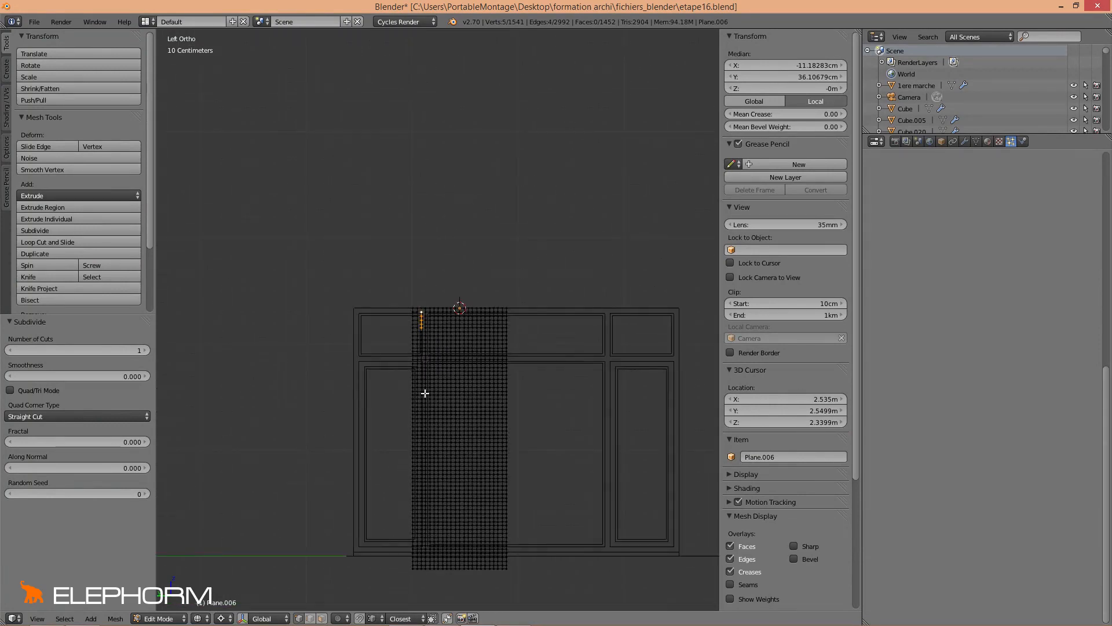
middle_click_drag(427, 386, 423, 368, "shift")
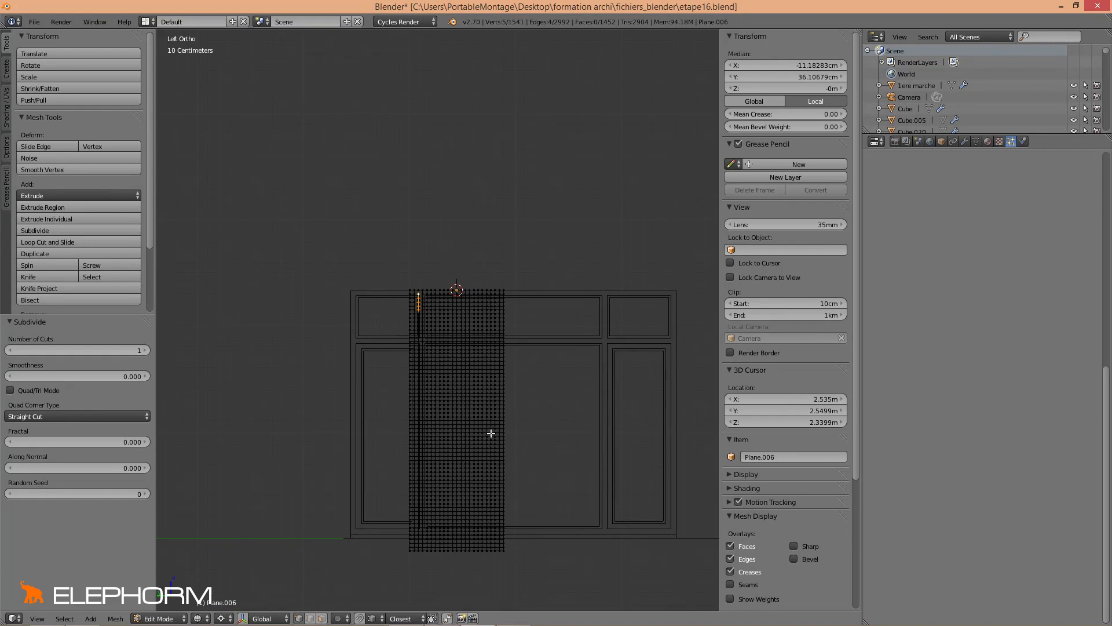
scroll(481, 474, "up", 4)
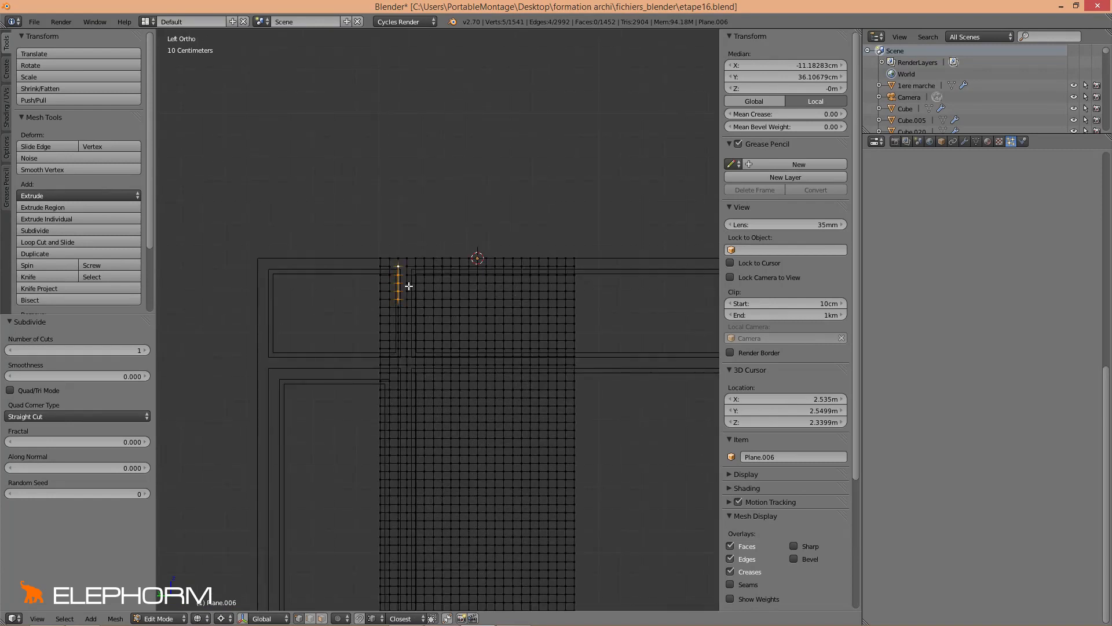
scroll(409, 293, "up", 3)
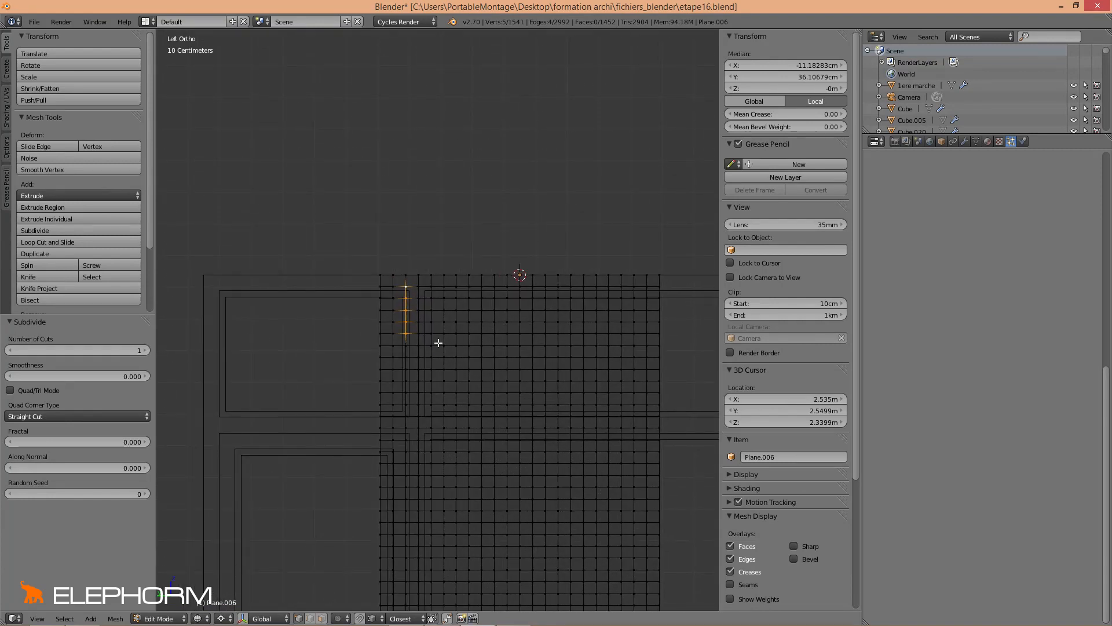
left_click(446, 289, "shift")
left_click(447, 300, "shift")
left_click(444, 310, "shift")
left_click(444, 321, "shift")
left_click(445, 333, "shift")
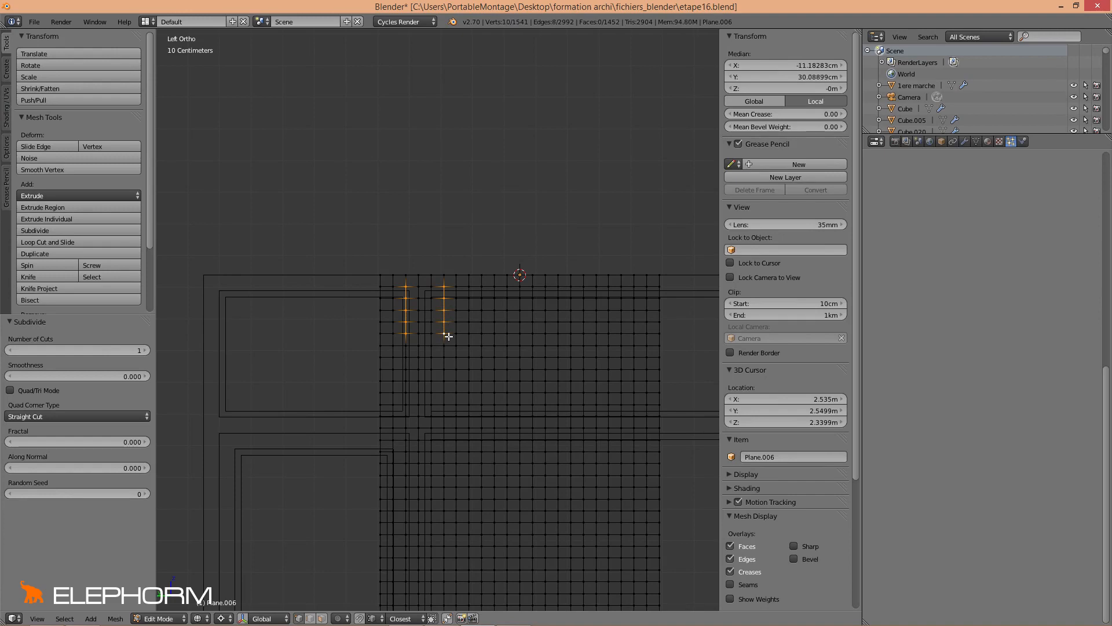
left_click(482, 287, "shift")
left_click(483, 299, "shift")
left_click(483, 310, "shift")
left_click(484, 322, "shift")
left_click(483, 334, "shift")
left_click(522, 294, "shift")
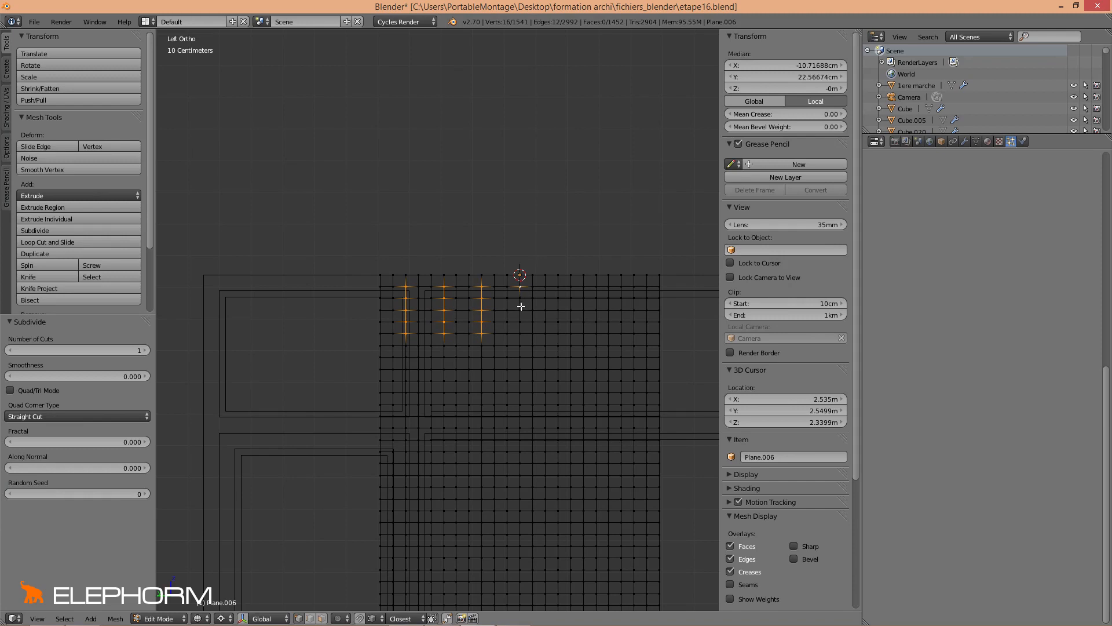
left_click(521, 301, "shift")
left_click(522, 311, "shift")
left_click(522, 323, "shift")
left_click(523, 334, "shift")
left_click(558, 288, "shift")
left_click(558, 299, "shift")
left_click(560, 311, "shift")
left_click(558, 322, "shift")
left_click(559, 334, "shift")
left_click(597, 289, "shift")
left_click(597, 300, "shift")
left_click(597, 311, "shift")
left_click(597, 323, "shift")
left_click(598, 334, "shift")
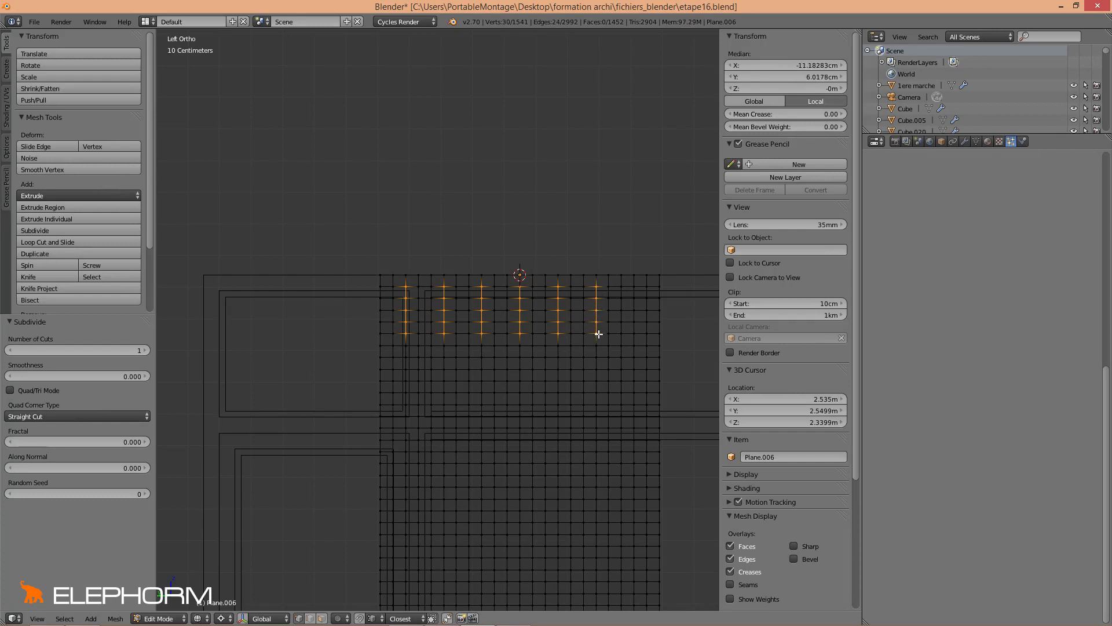
left_click(634, 288, "shift")
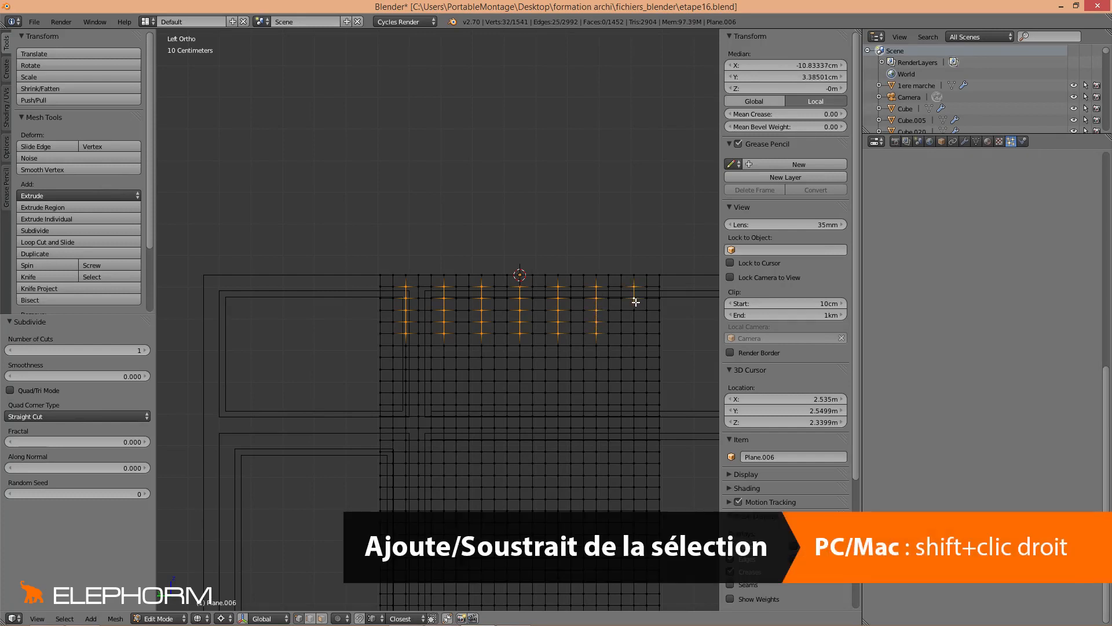
left_click(634, 300, "shift")
left_click(634, 311, "shift")
left_click(635, 322, "shift")
right_click(635, 333, "shift")
Step: Box-deselect the lowest vertex of all seven runs, keeping four selected vertices in each
key("b")
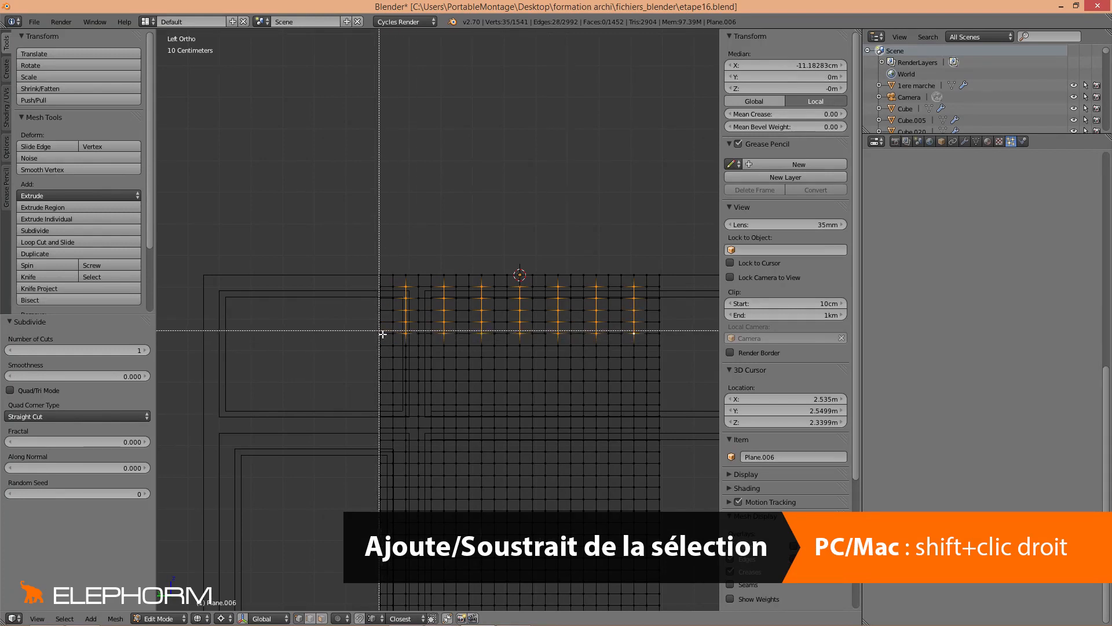
left_click_drag(378, 330, 589, 340)
middle_click_drag(590, 340, 661, 349)
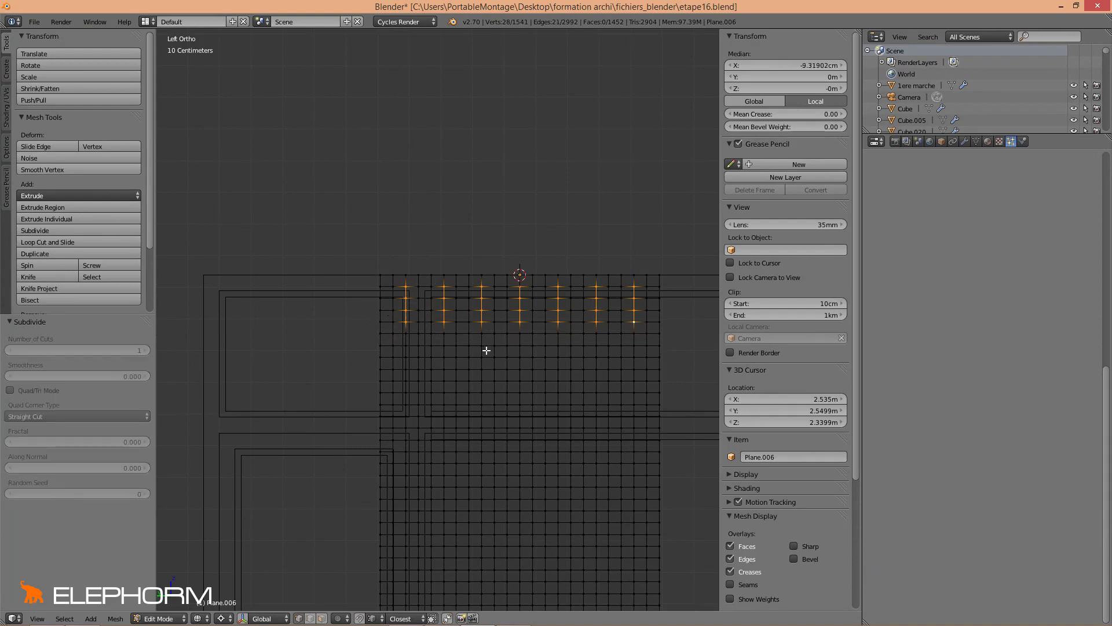
middle_click_drag(432, 351, 388, 333, "shift")
scroll(336, 308, "up", 1)
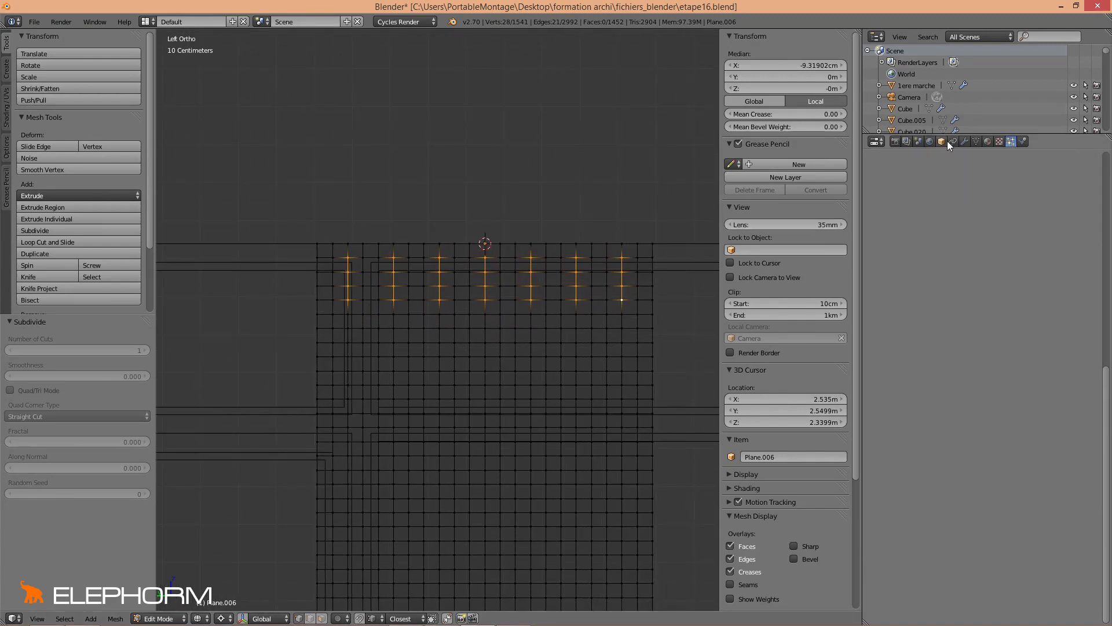
Step: Create a vertex group named Pinned and assign the selected top vertices to it with a weight of 1.000
left_click(975, 142)
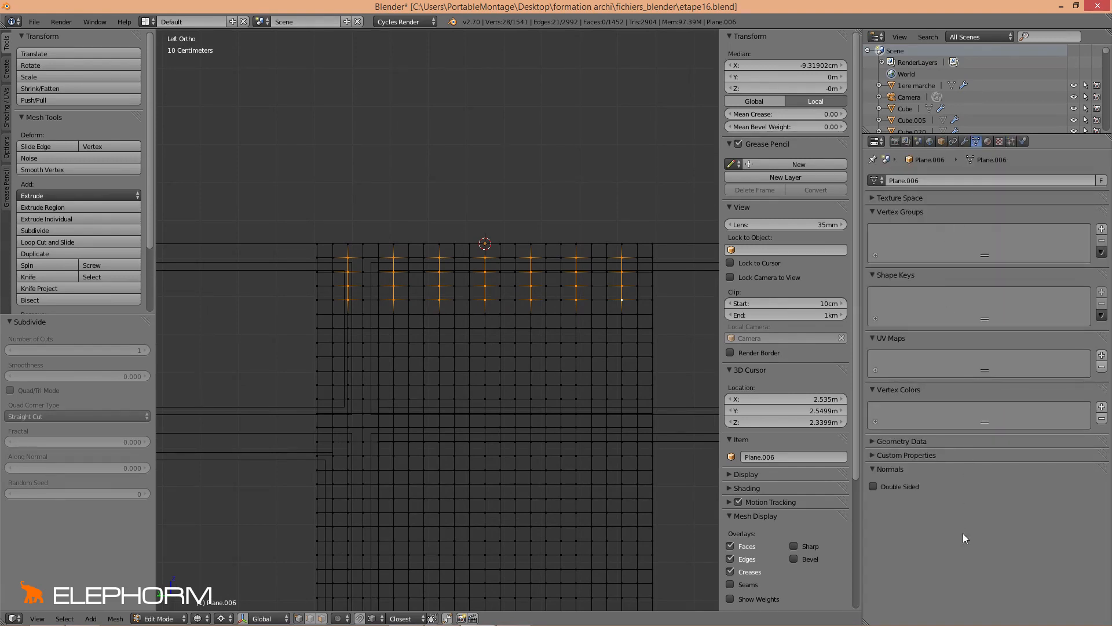
scroll(550, 403, "down", 5)
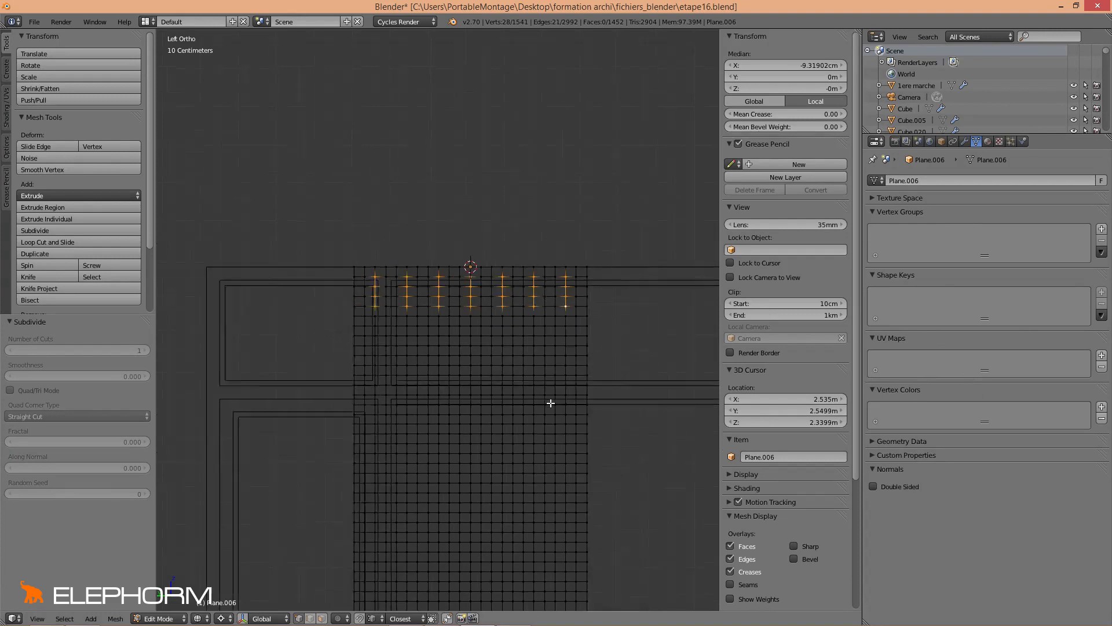
scroll(550, 402, "down", 2)
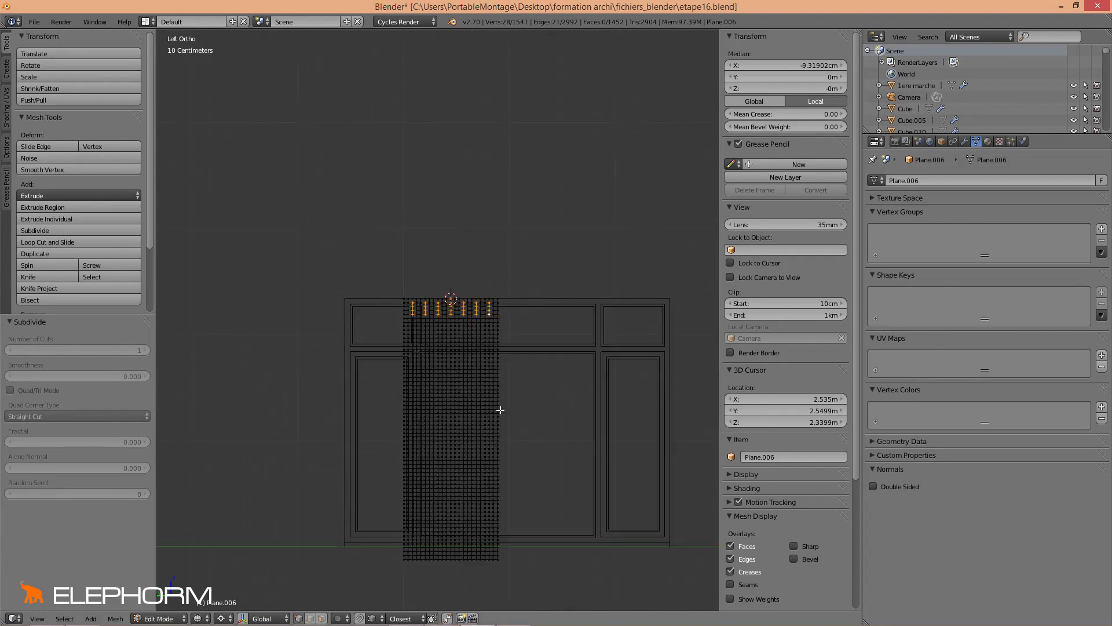
middle_click_drag(500, 410, 500, 396, "shift")
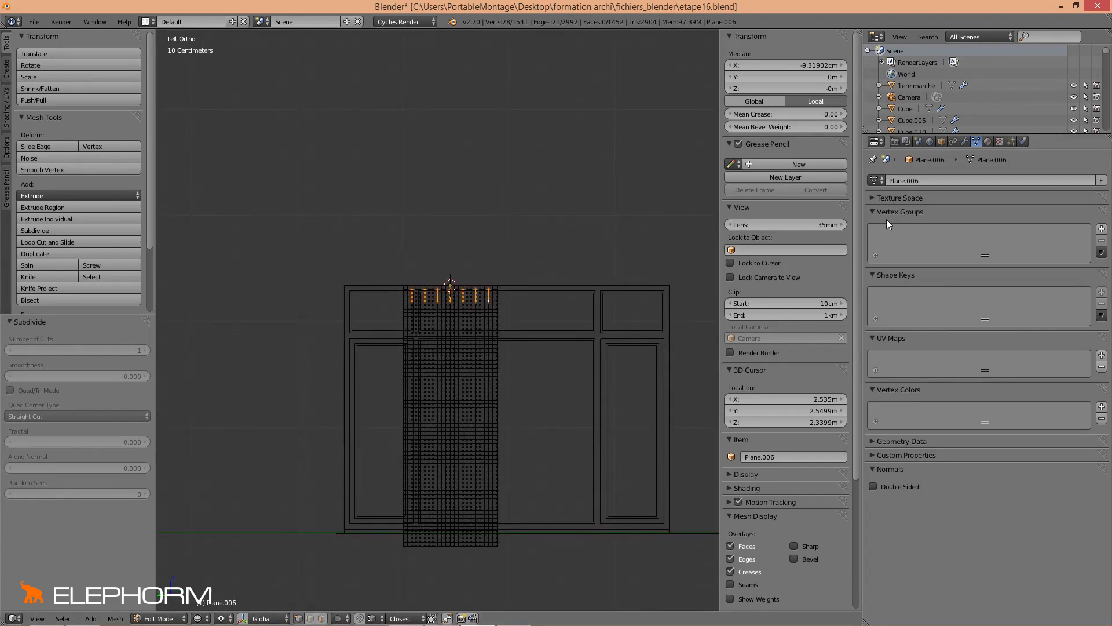
left_click(1102, 229)
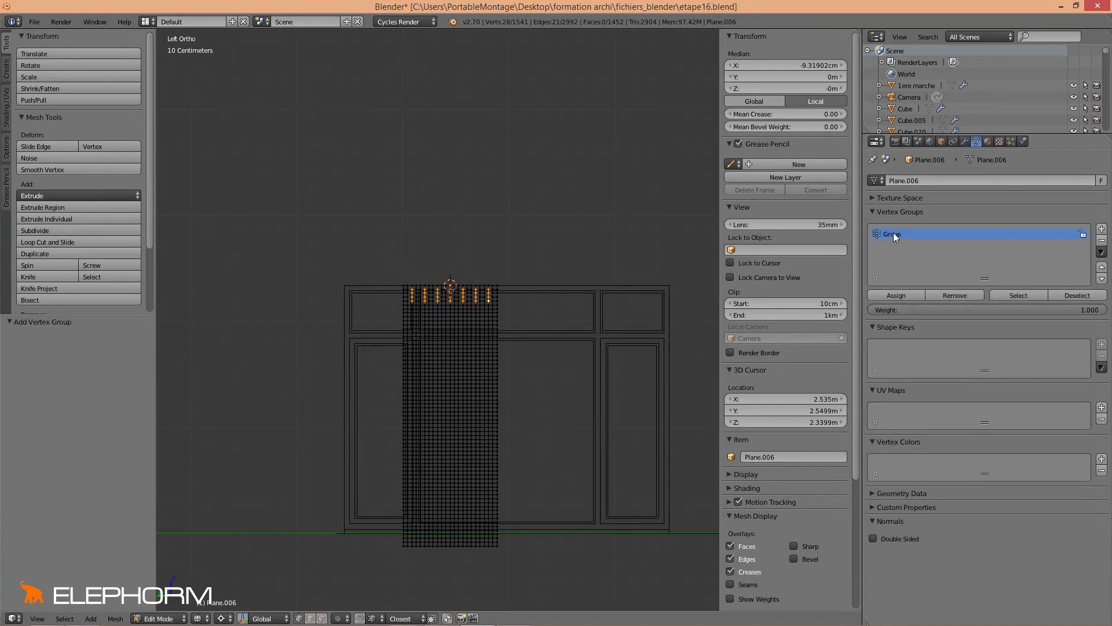
type("Pl")
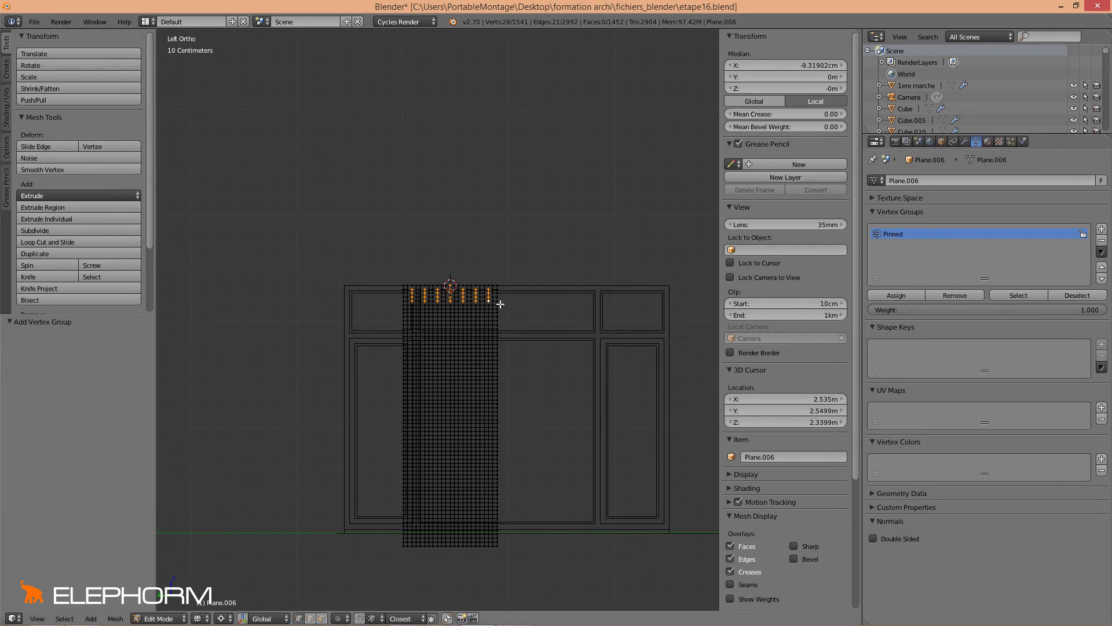
scroll(499, 318, "up", 4)
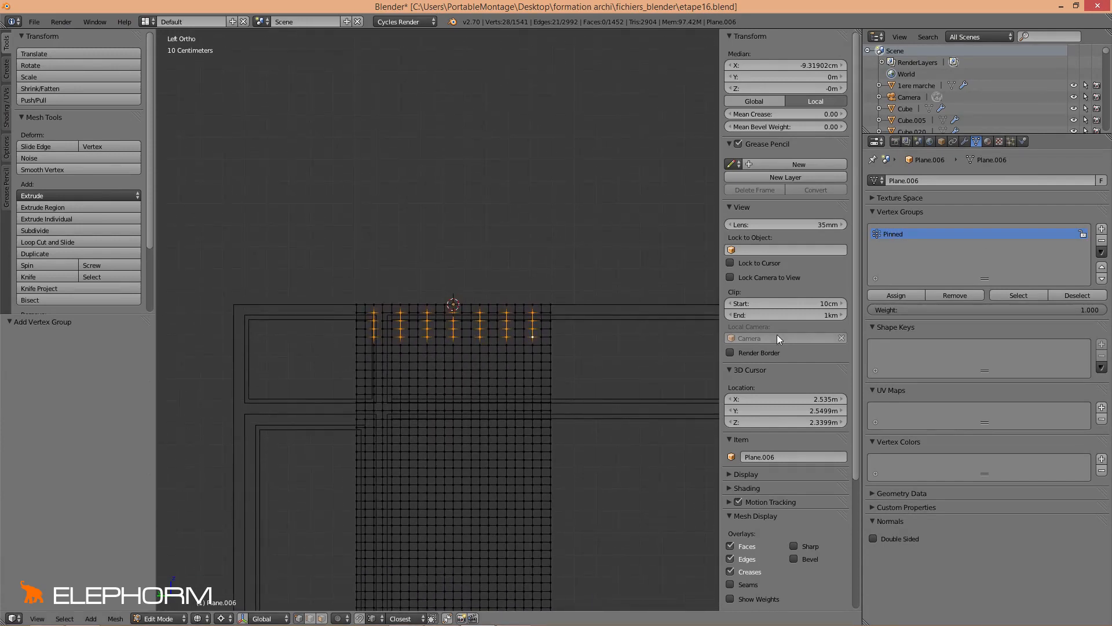
left_click(882, 297)
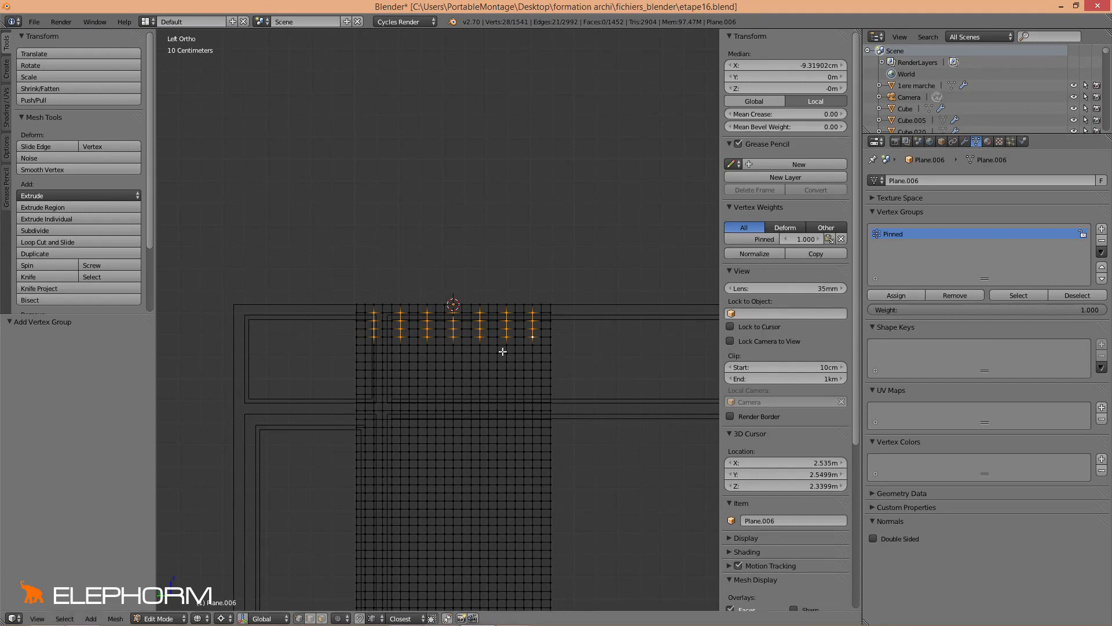
Step: Clear the vertex selection and reselect the Pinned group's vertices twice to check which ones are assigned
scroll(435, 410, "down", 4)
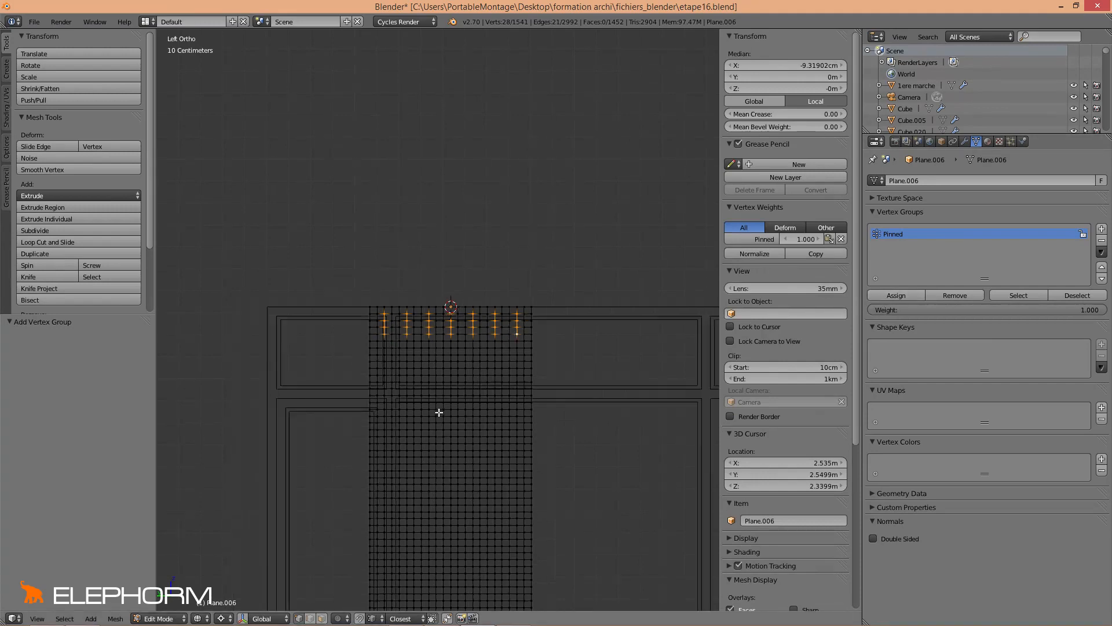
key("a")
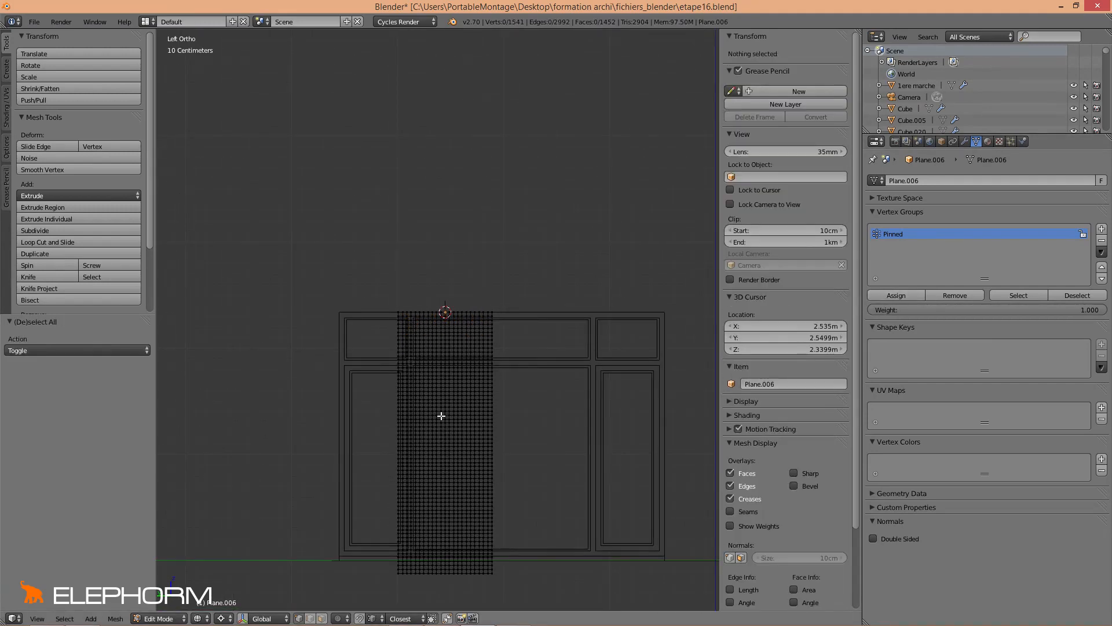
middle_click_drag(503, 472, 511, 429, "shift")
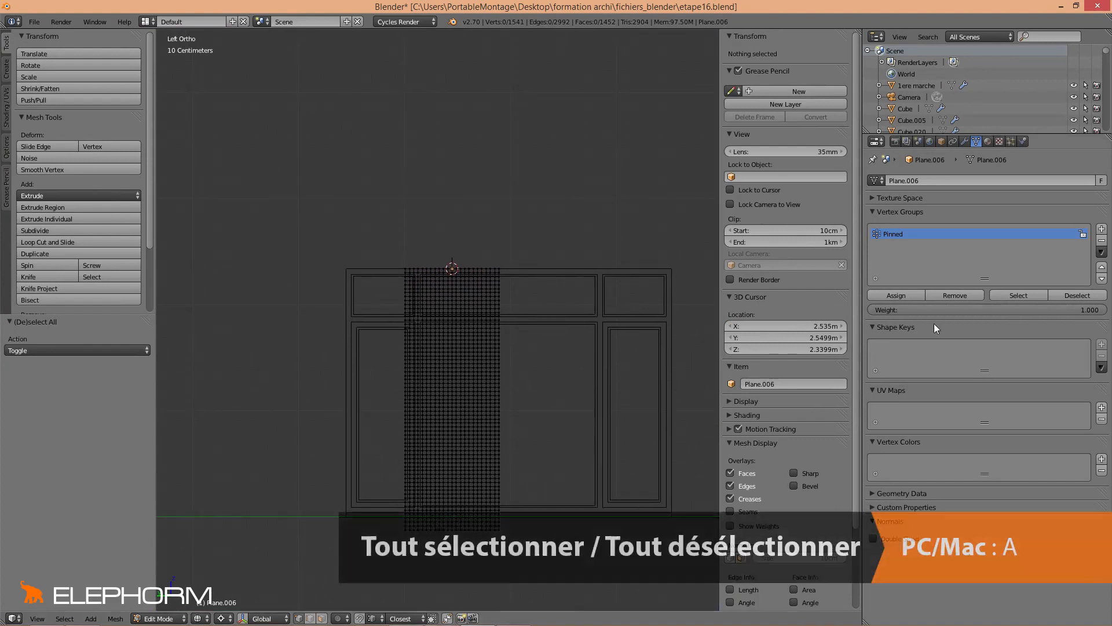
left_click(1017, 295)
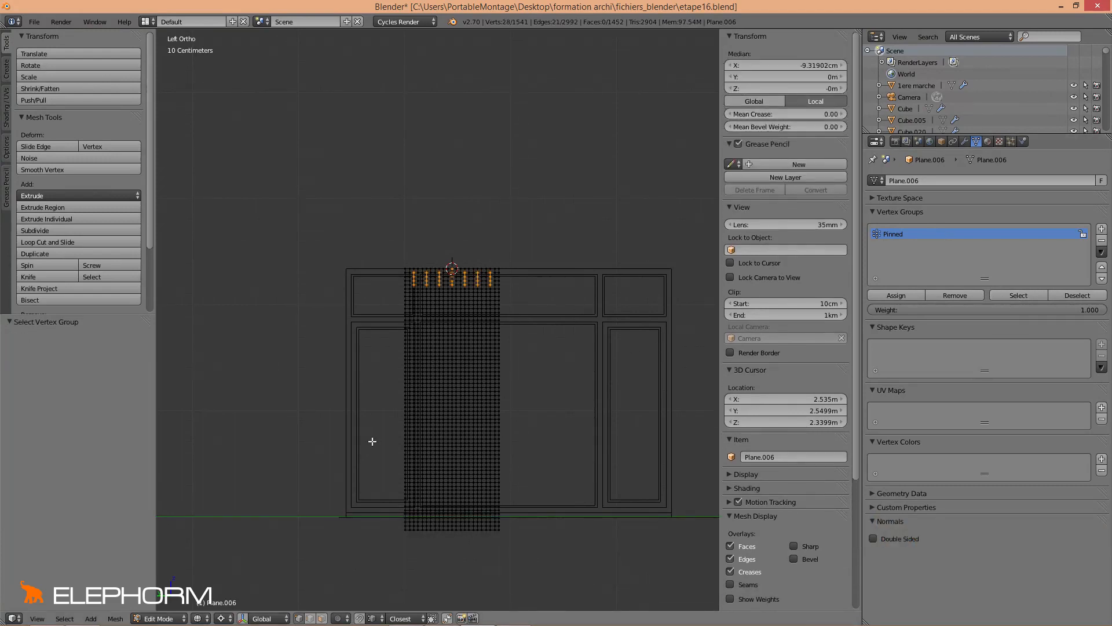
scroll(373, 442, "up", 3)
scroll(421, 417, "up", 3)
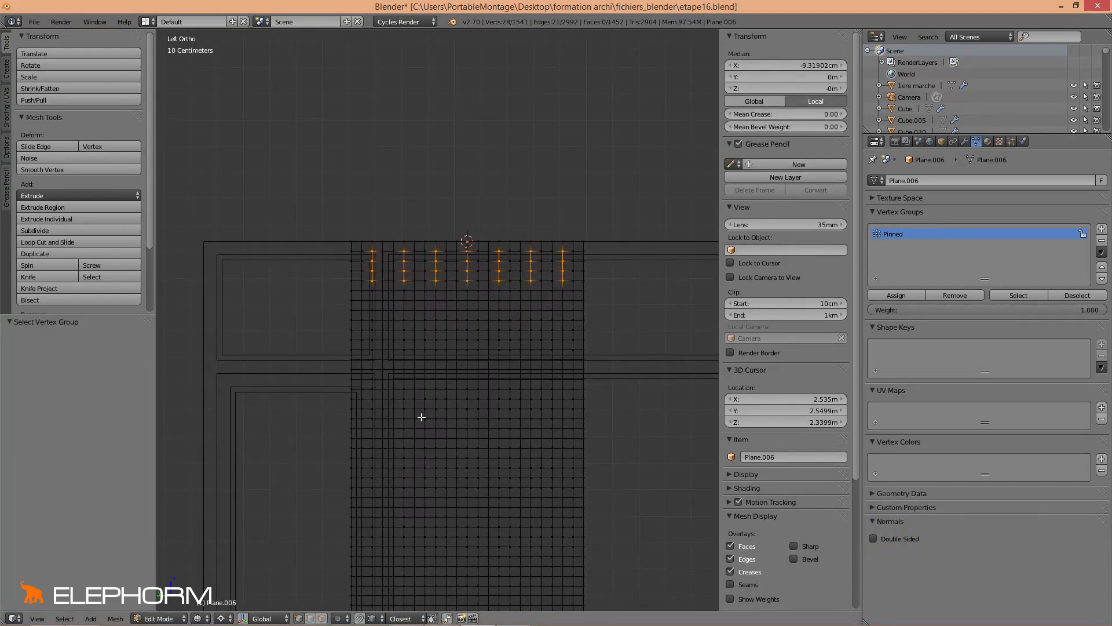
key("a")
scroll(446, 422, "down", 4)
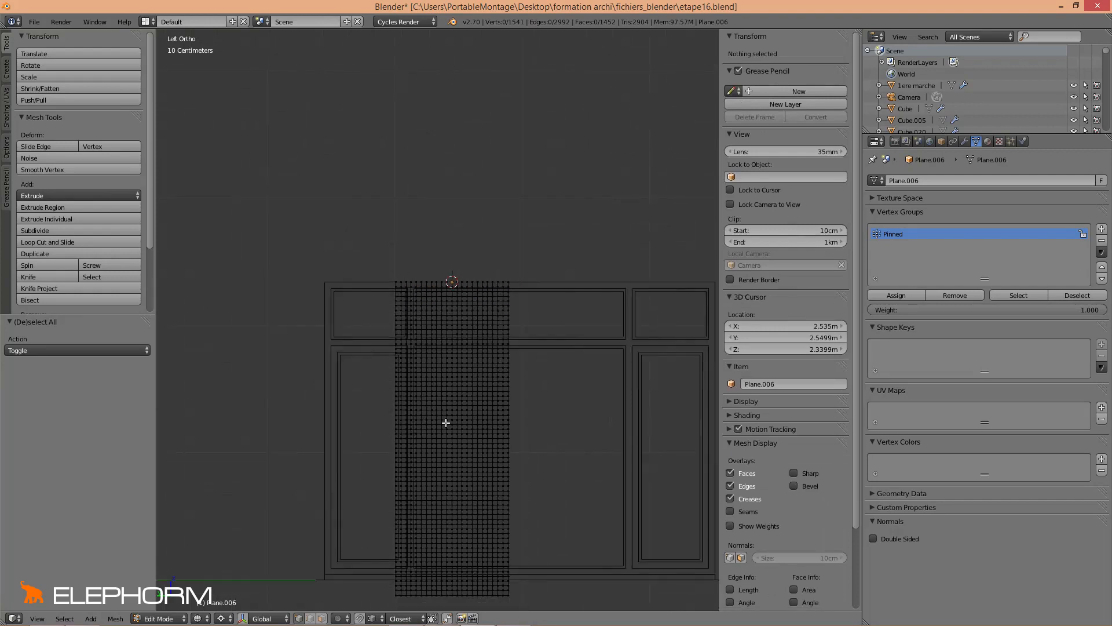
middle_click_drag(465, 430, 469, 425, "shift")
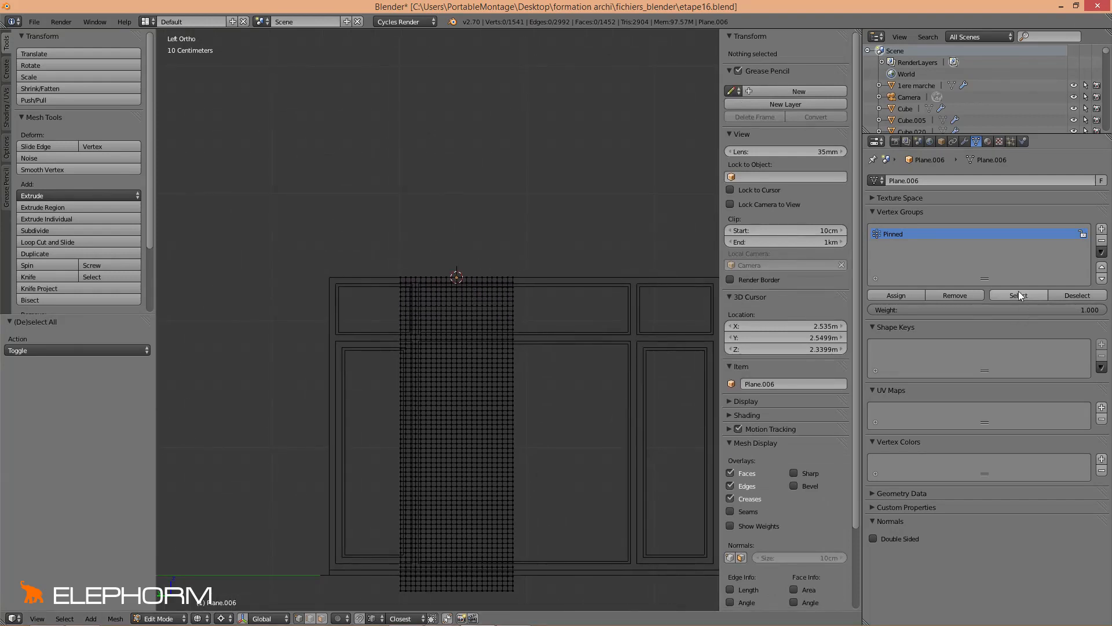
left_click(1018, 294)
scroll(364, 324, "up", 4)
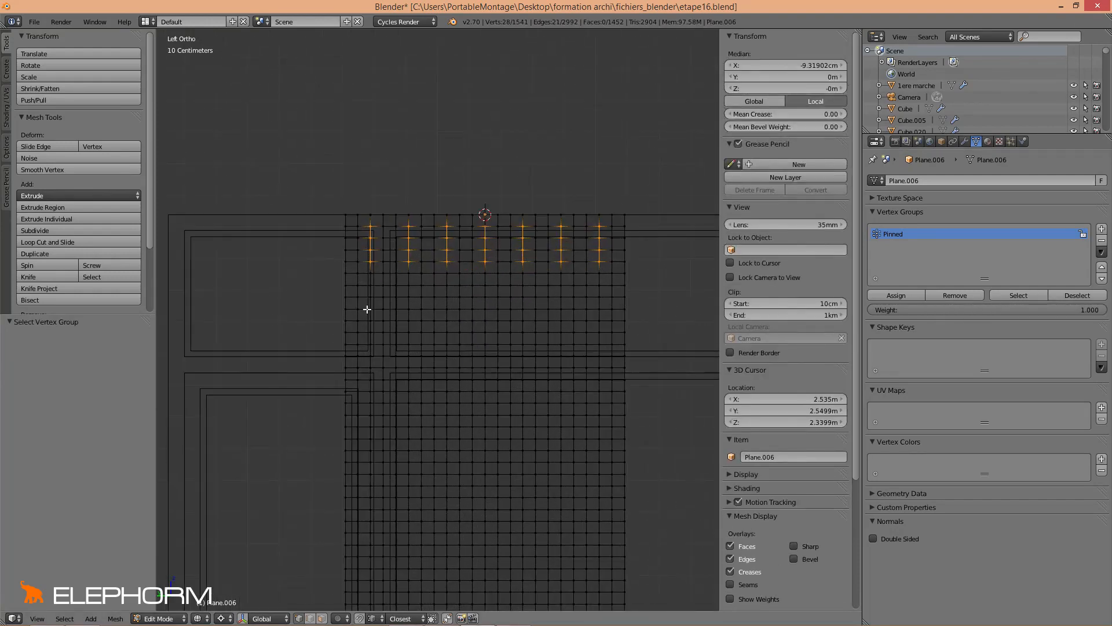
middle_click_drag(367, 309, 390, 402, "shift")
scroll(394, 400, "up", 2)
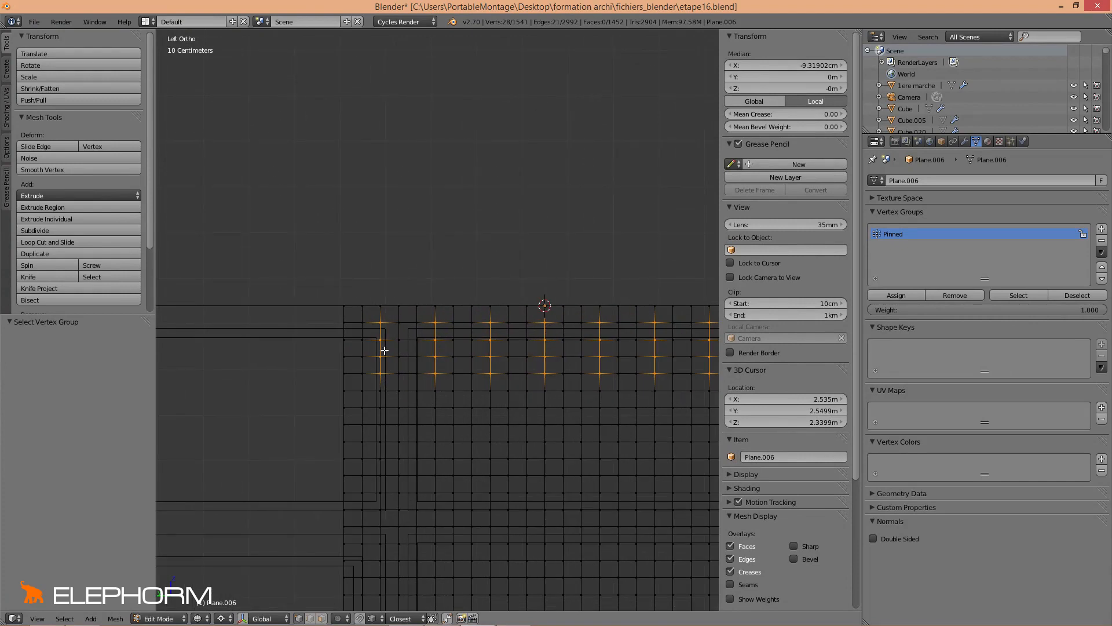
scroll(386, 345, "down", 3)
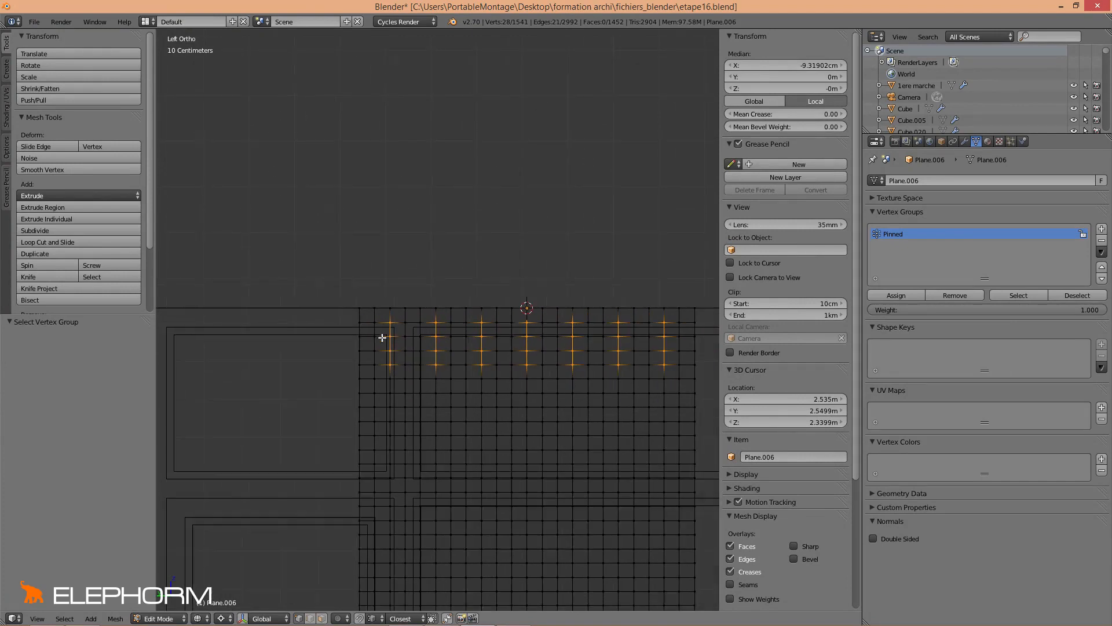
Step: Box-deselect the other six pinned columns, keeping only the first one, and snap the 3D cursor to it
key("b")
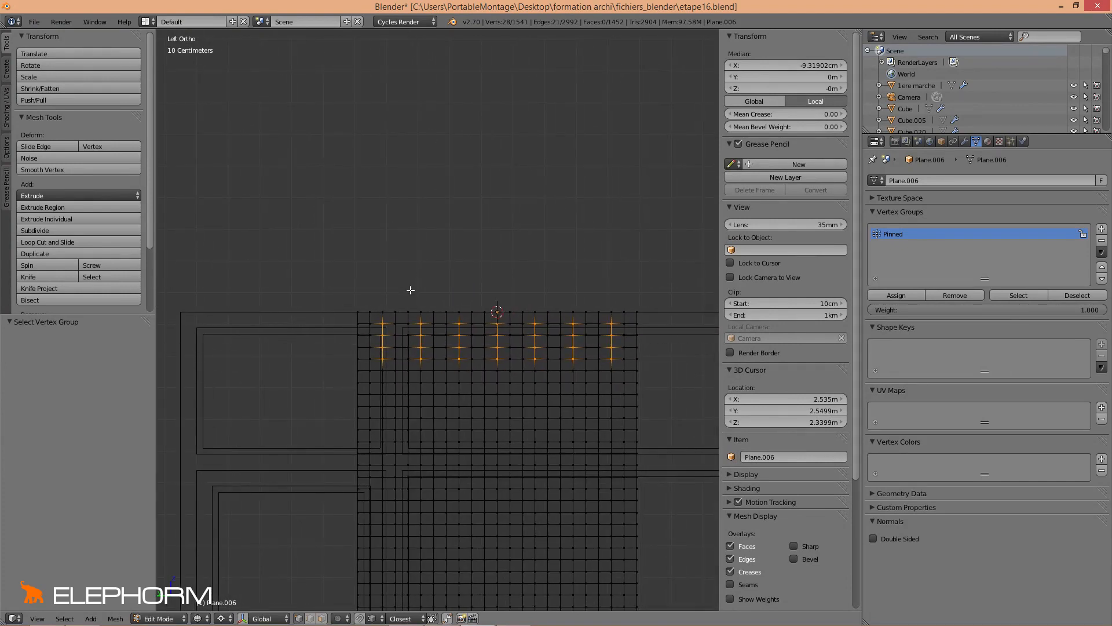
left_click_drag(407, 286, 617, 377)
middle_click_drag(618, 376, 640, 385)
key("shift+s")
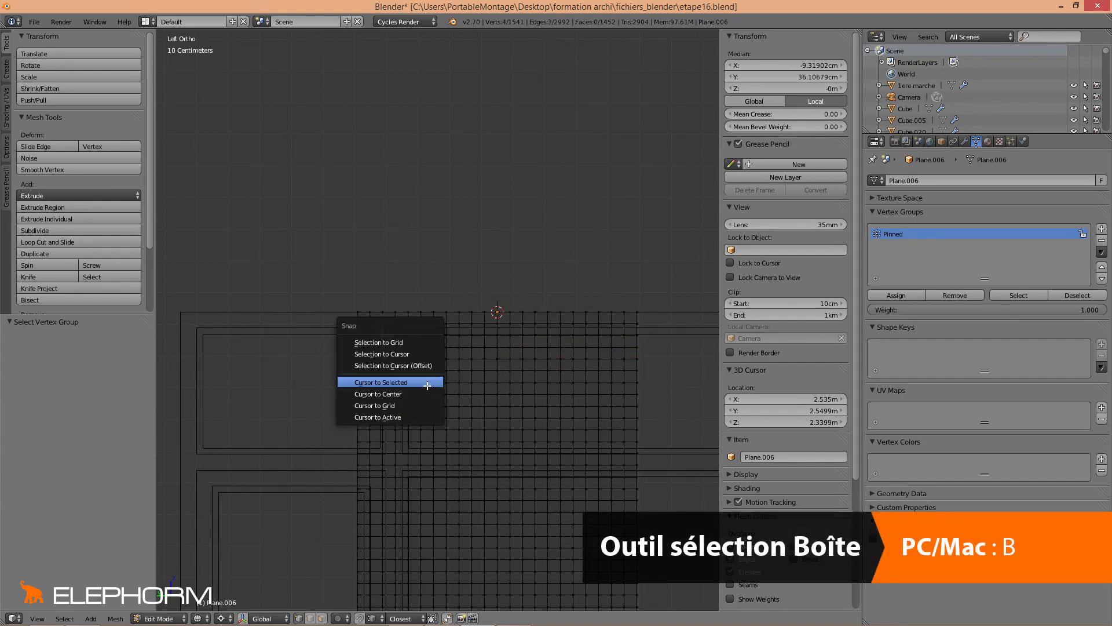
left_click(426, 385)
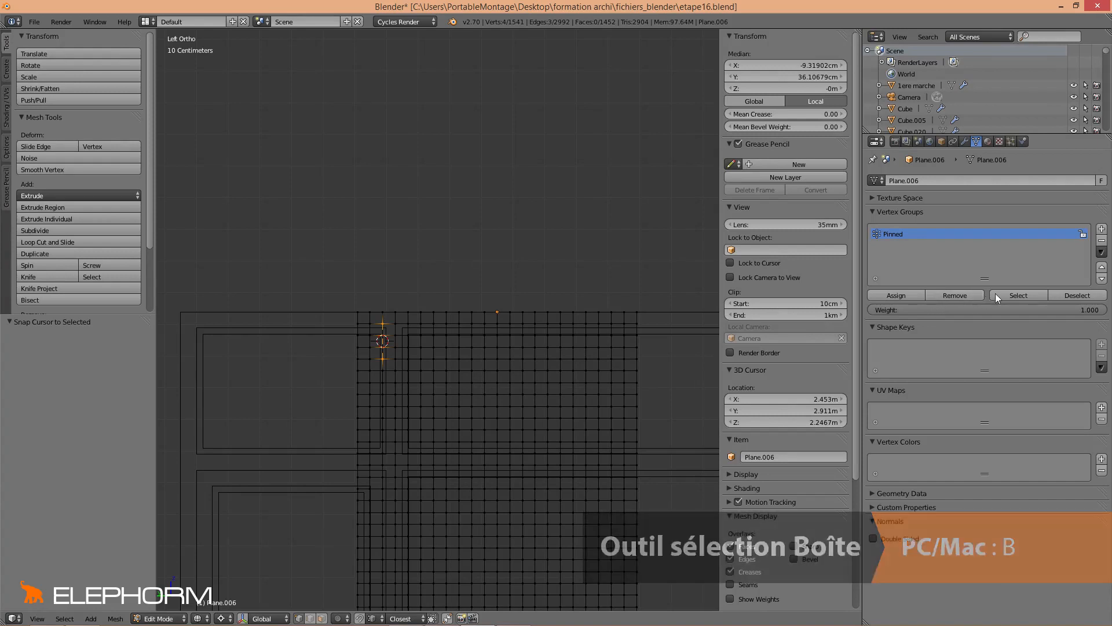
Step: Reselect all vertices of the Pinned group and set the pivot point to 3D Cursor
left_click(1019, 295)
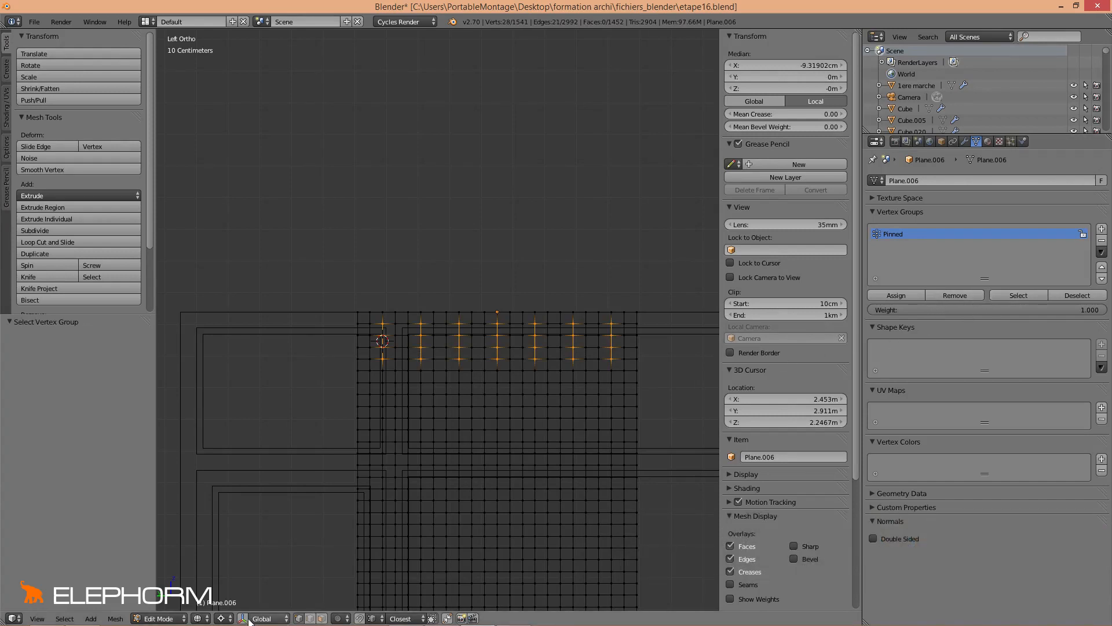
left_click(222, 618)
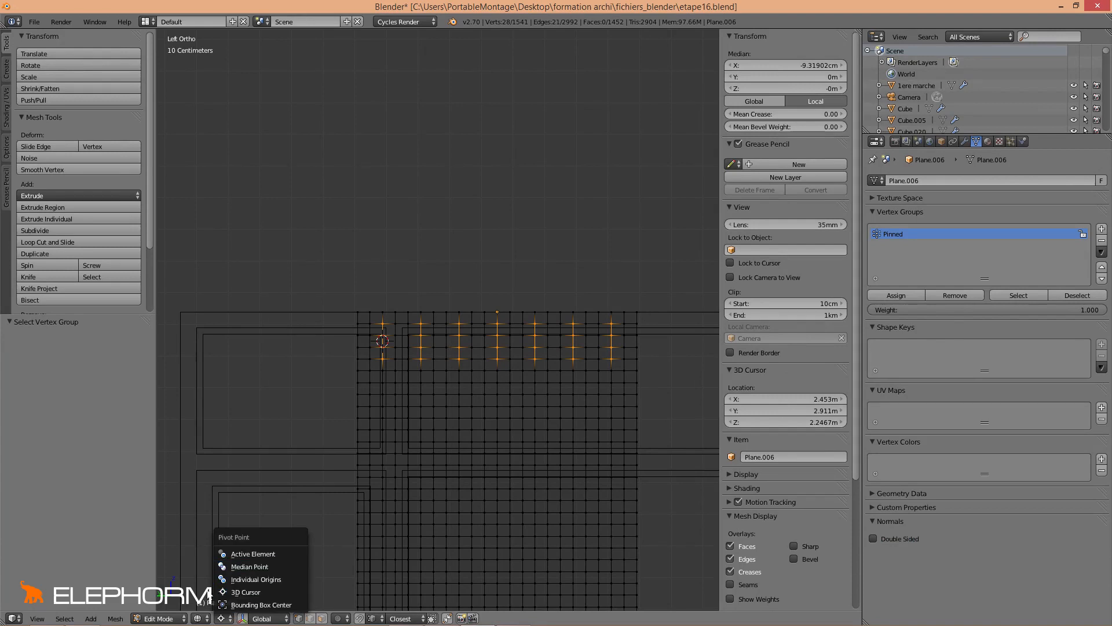
left_click(244, 592)
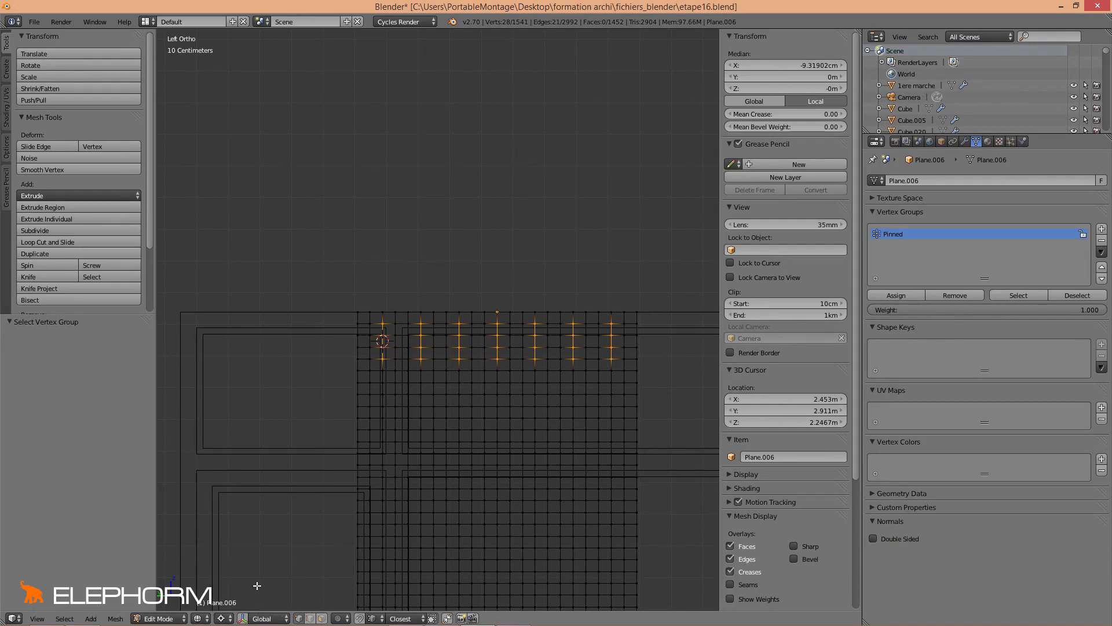
Step: Return to Object Mode and add a basis shape key plus a second shape key to the curtain plane
key("Tab")
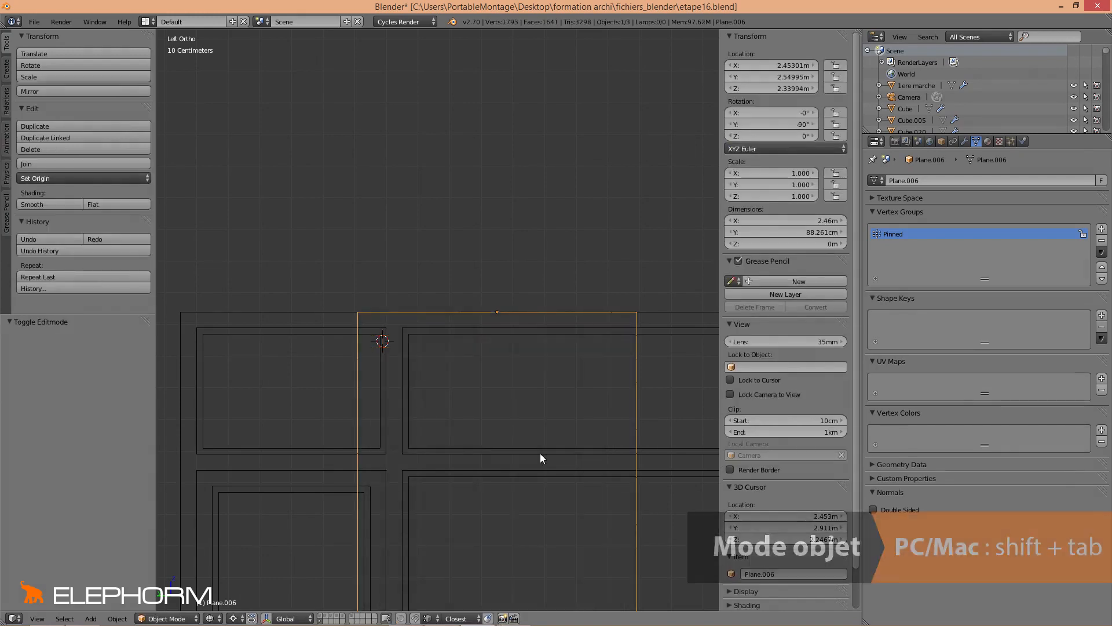
left_click(1102, 316)
left_click(1102, 316)
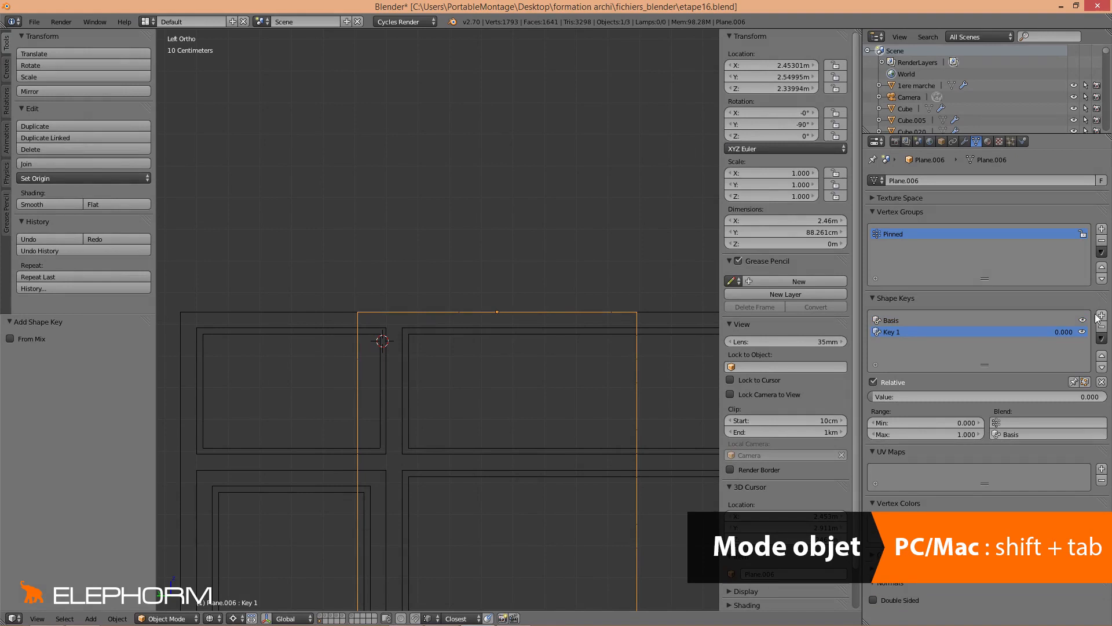
Step: Enter Edit Mode with the Key 1 shape key active and set the pivot point to 3D Cursor
scroll(465, 492, "down", 7)
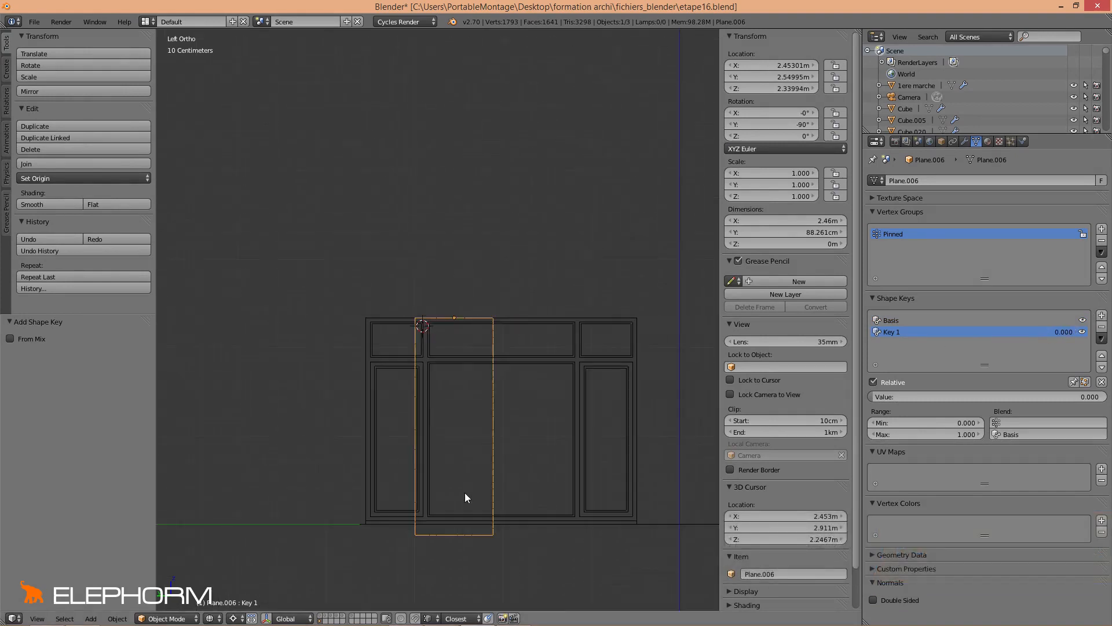
scroll(465, 476, "up", 2)
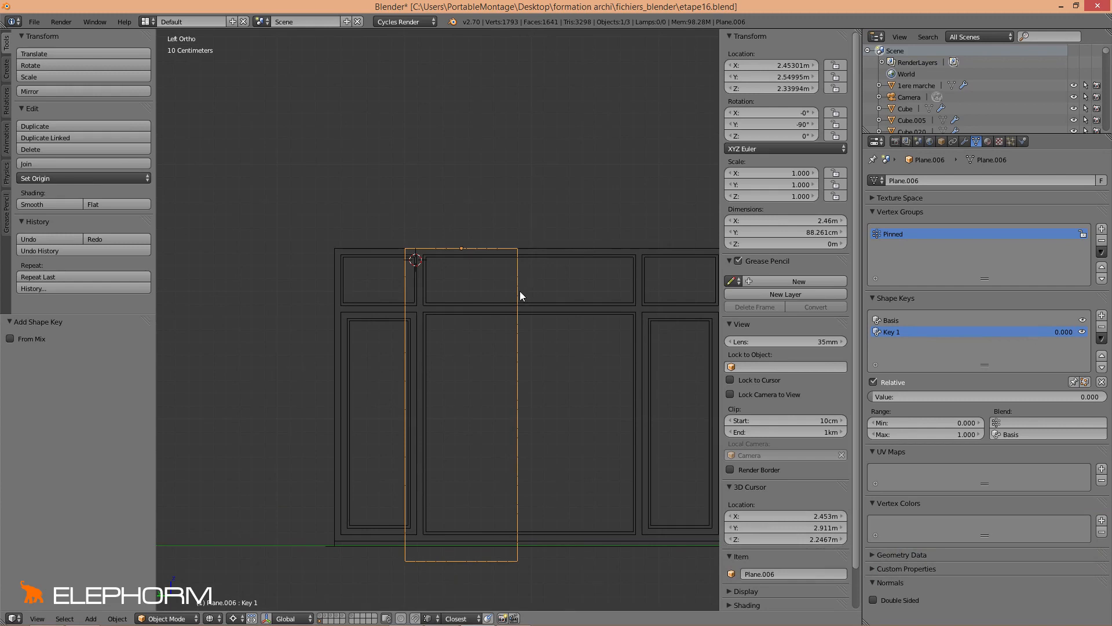
scroll(579, 302, "up", 1)
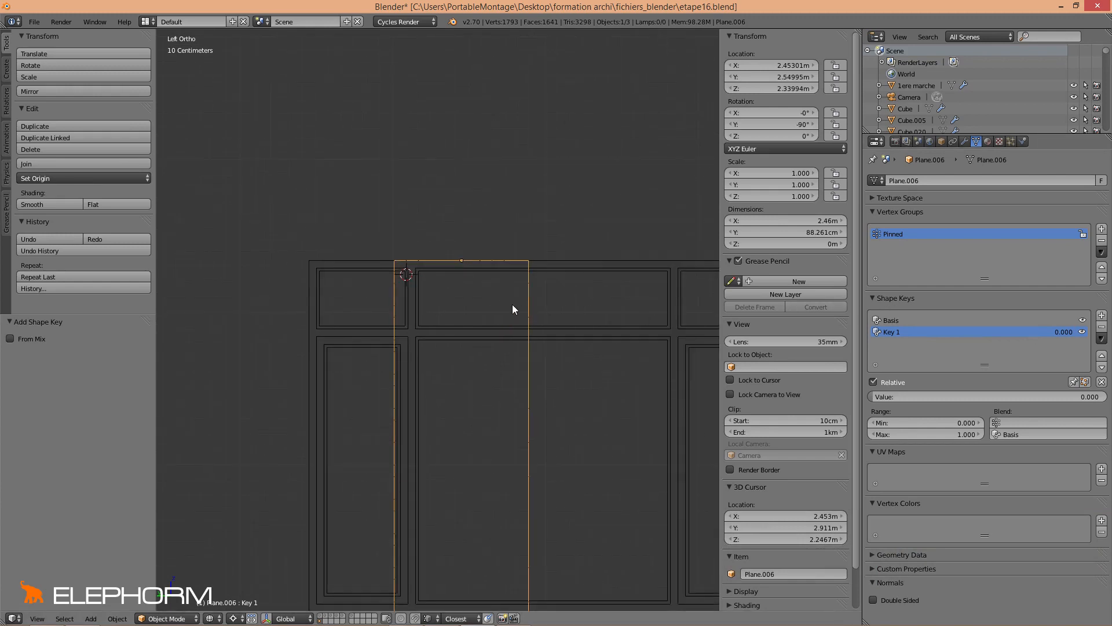
key("Tab")
scroll(502, 308, "up", 4)
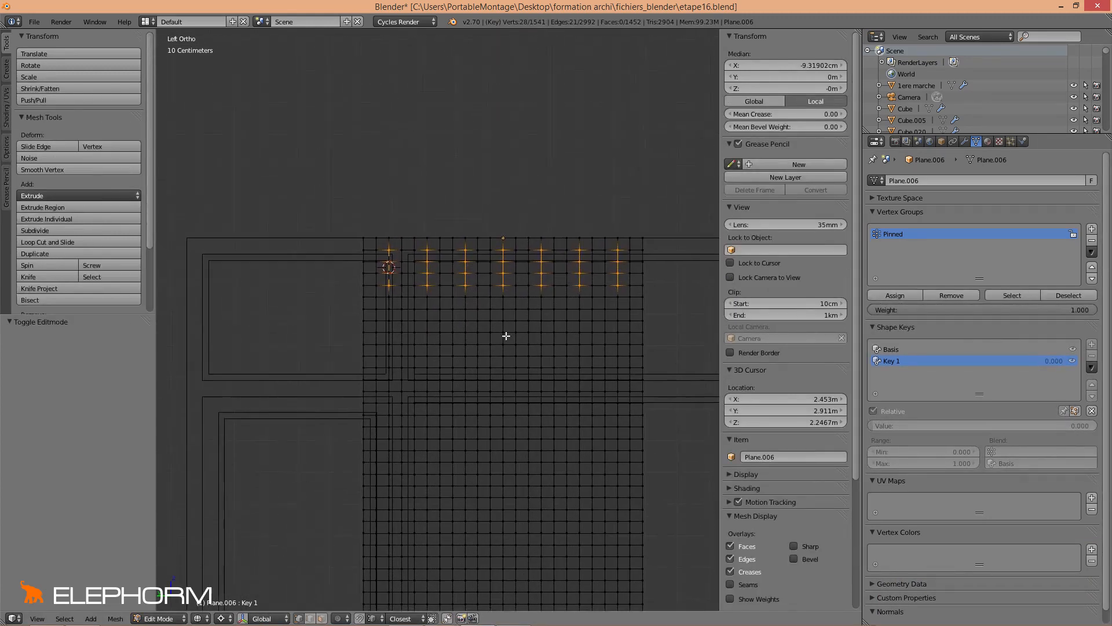
middle_click_drag(506, 335, 486, 426, "shift")
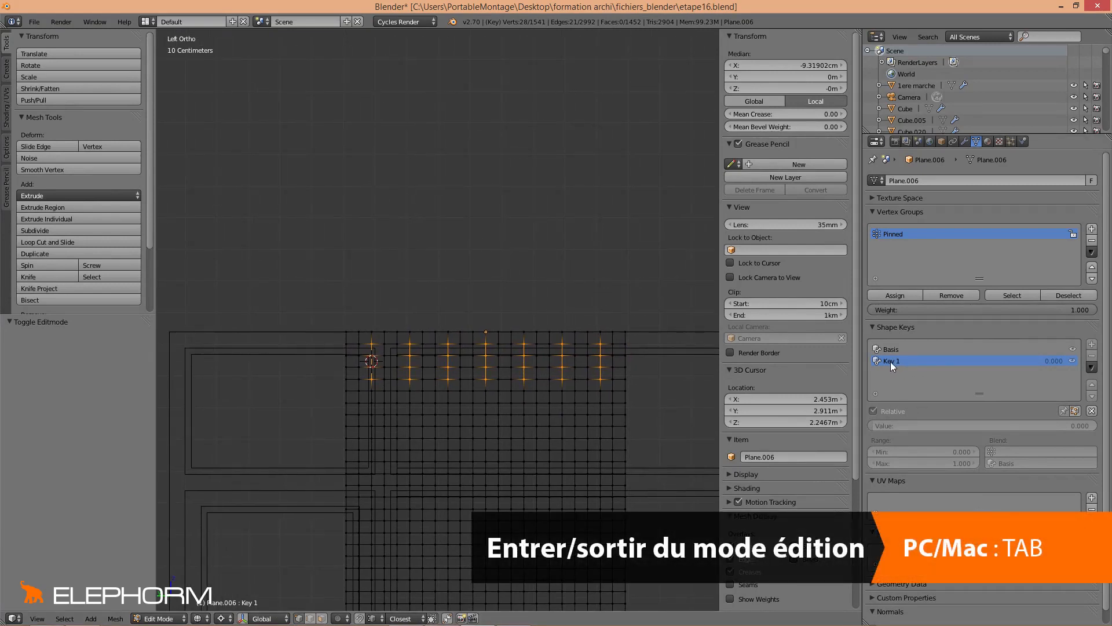
scroll(554, 415, "up", 2)
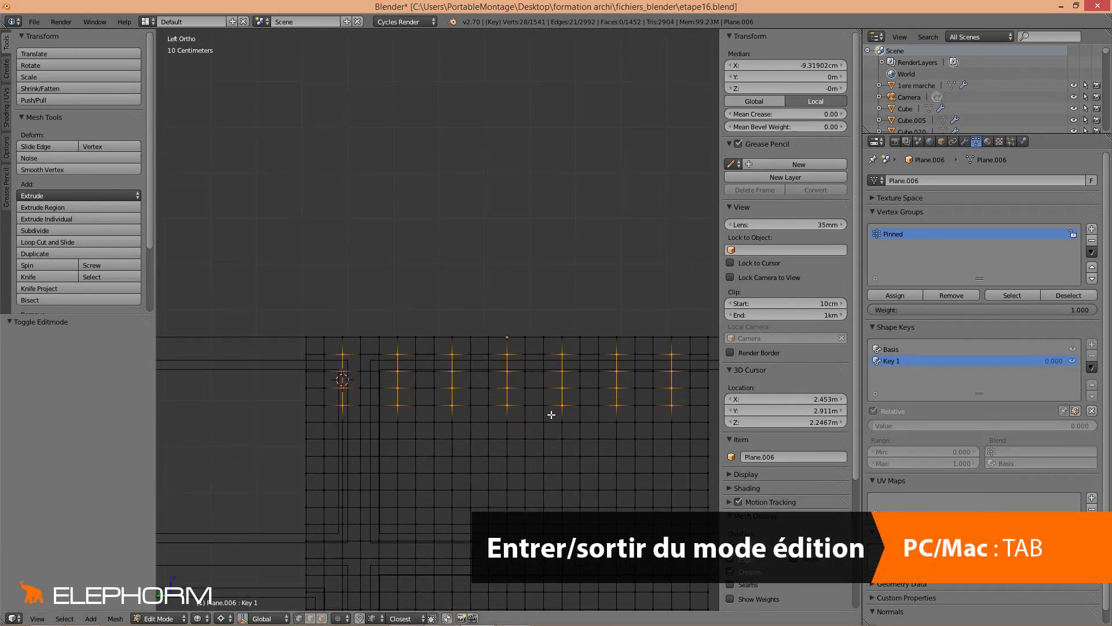
left_click(223, 618)
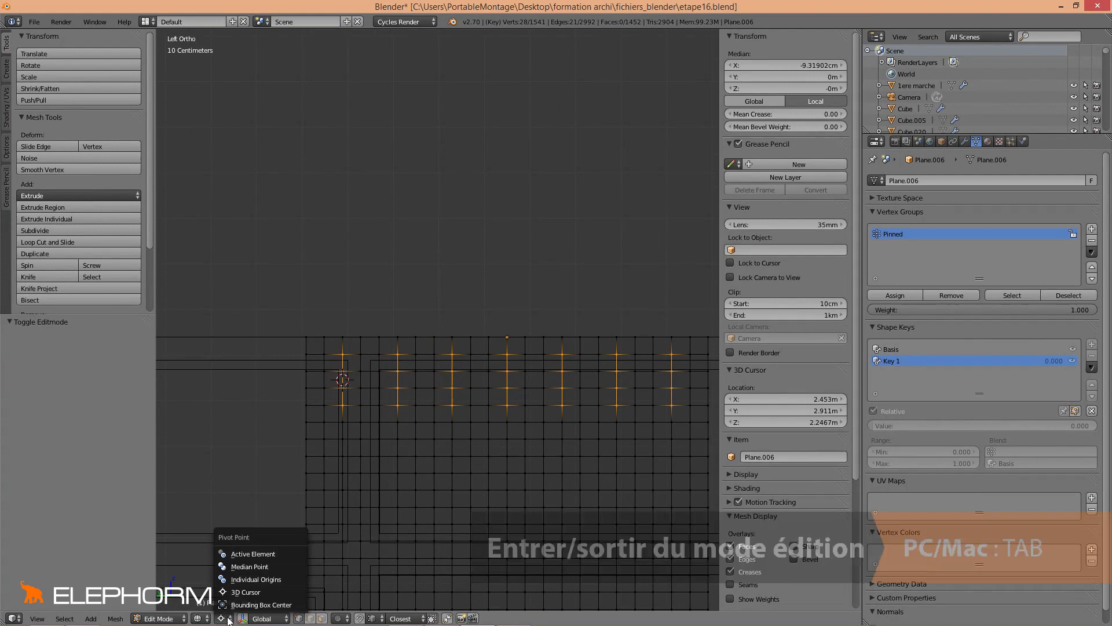
left_click(243, 592)
Step: Scale the pinned vertices by 0.5 along the Y axis about the 3D cursor within the Key 1 shape
scroll(522, 515, "down", 4)
scroll(531, 511, "up", 2)
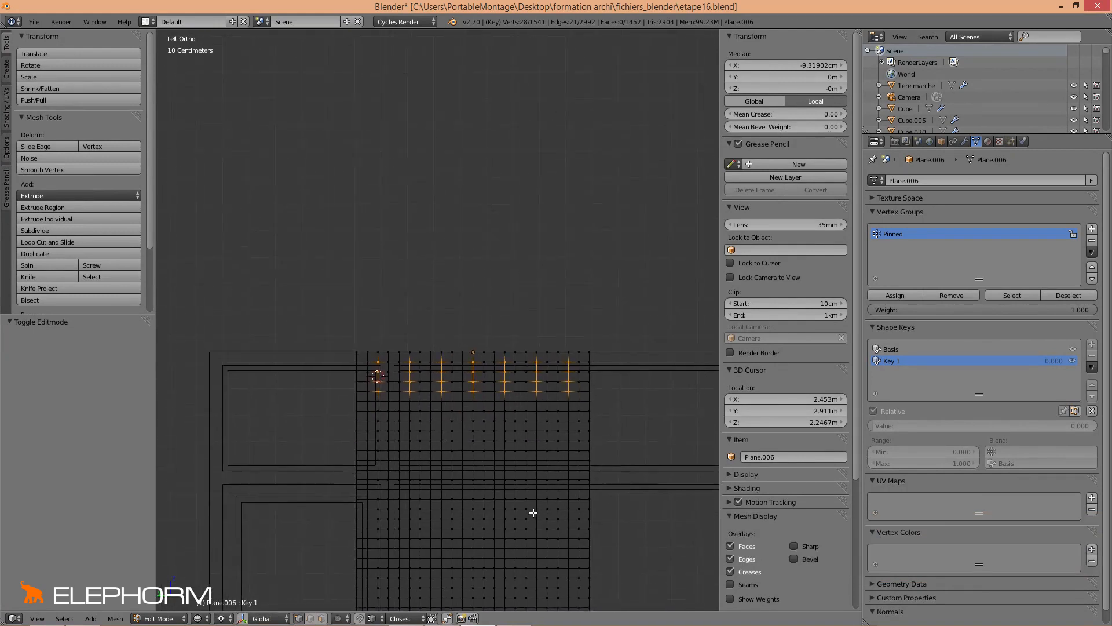
key("s")
key("y")
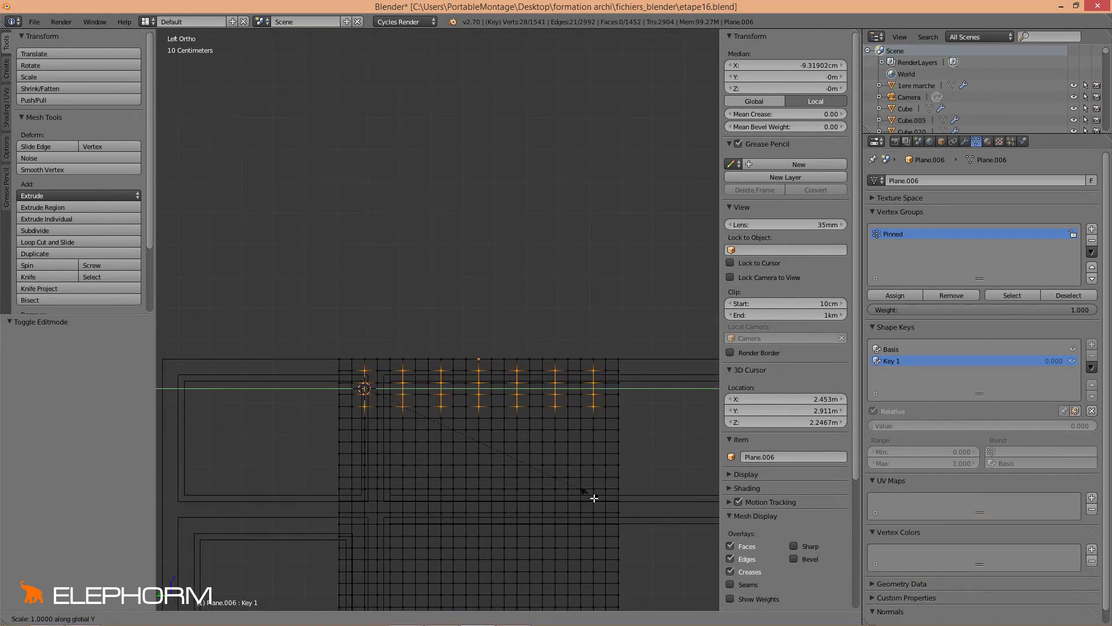
type("0.5")
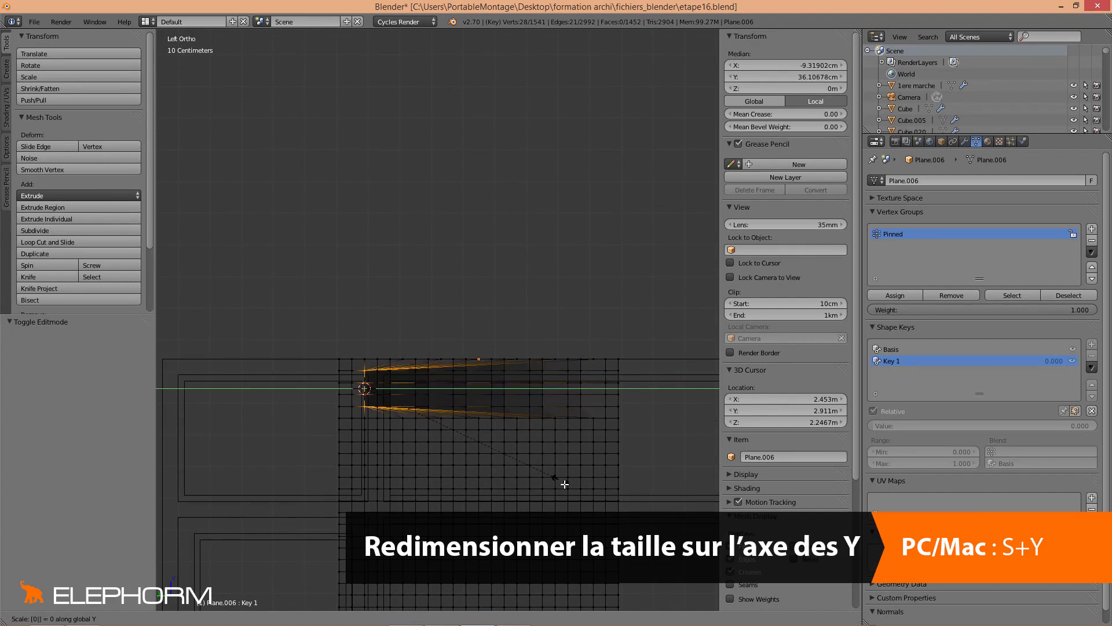
key("Return")
middle_click_drag(565, 484, 596, 492)
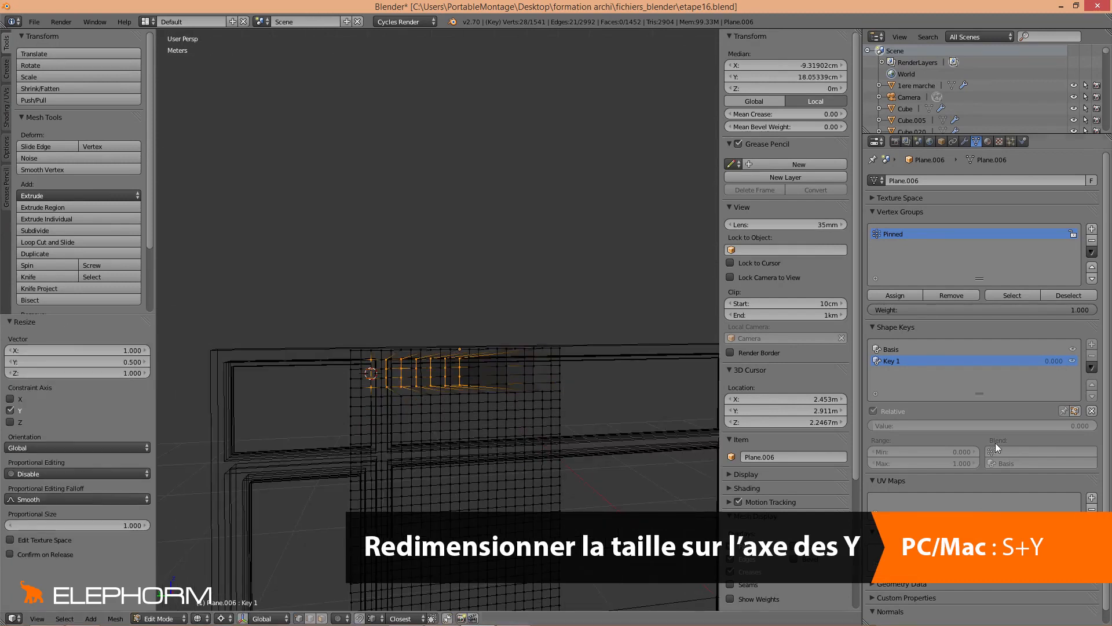
Step: Enable shape key display in Edit Mode, scrub Key 1's value back to 0.000 to test it, and return to Object Mode
left_click(1075, 411)
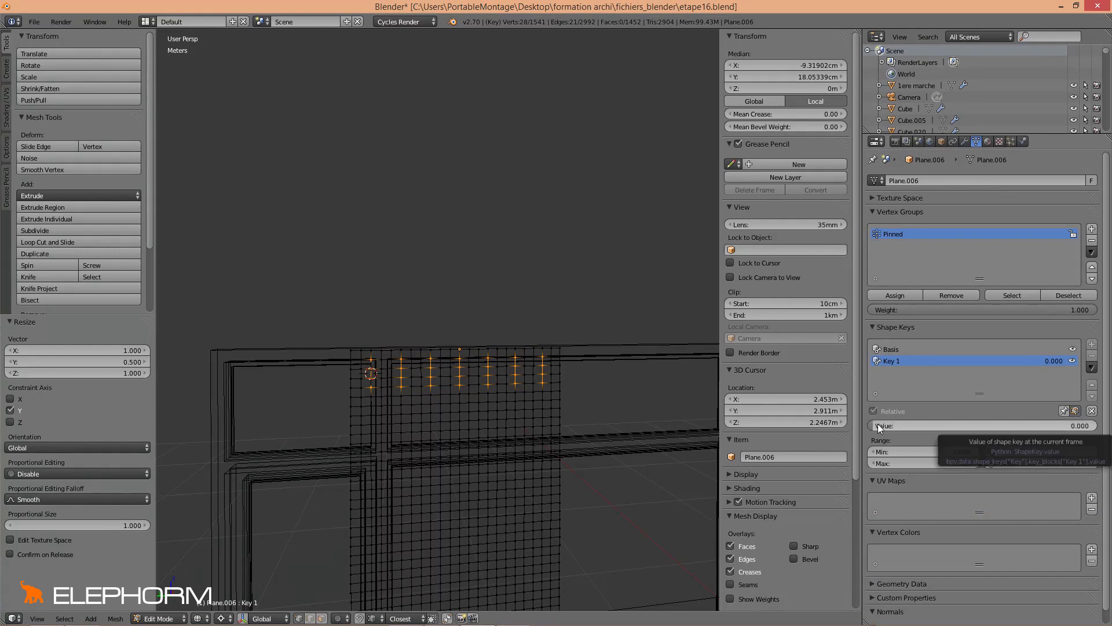
mouse_move(877, 423)
left_mouse_down()
mouse_move(1096, 424)
mouse_move(872, 423)
left_mouse_up()
key("Tab")
scroll(571, 447, "down", 2)
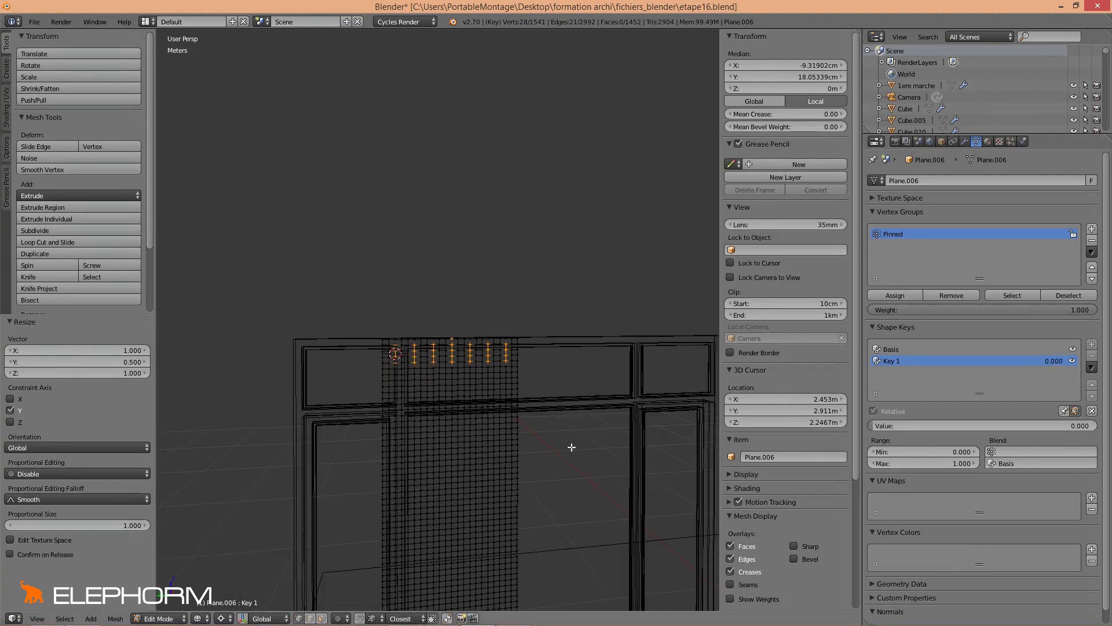
middle_click_drag(566, 460, 510, 489)
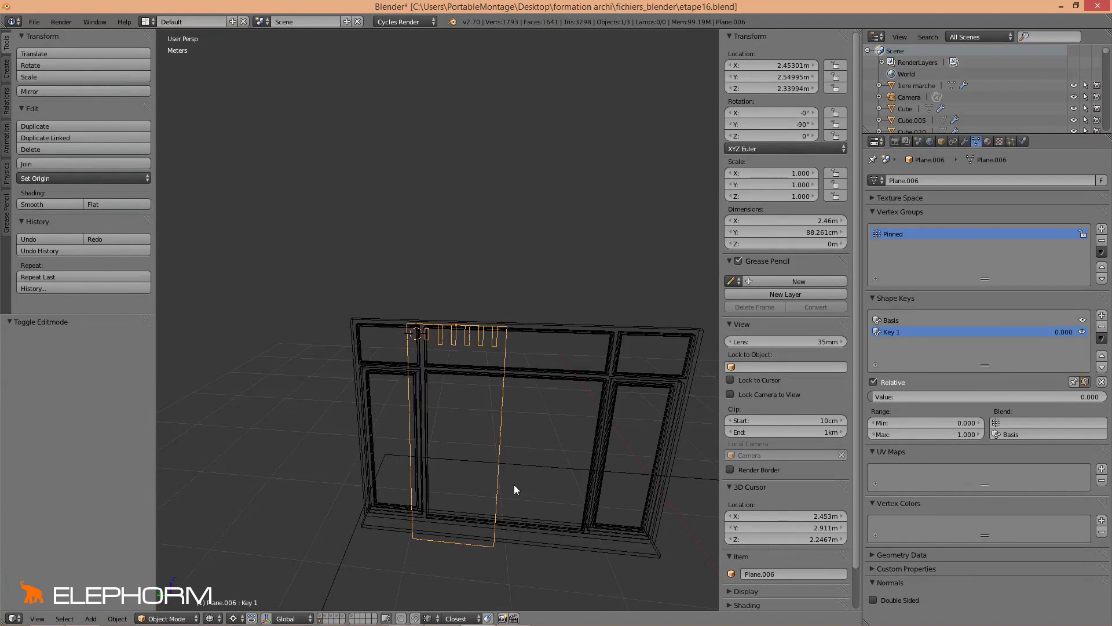
Step: Rotate the curtain plane about 2° around the 3D cursor in front view, swinging its lower edge away from the window
key("KP_1")
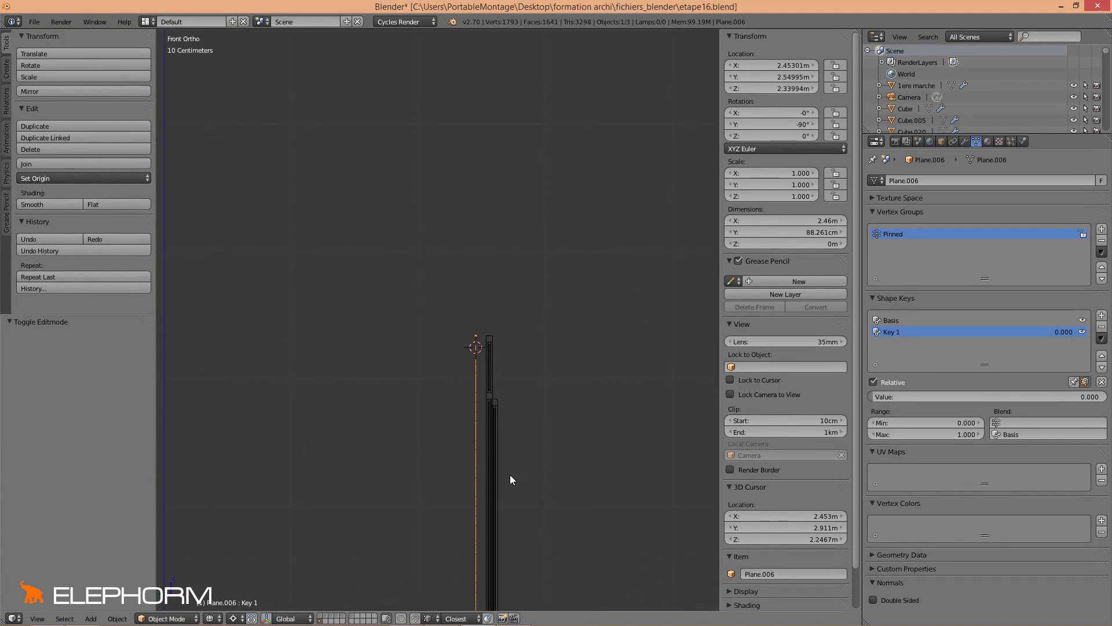
middle_click_drag(509, 479, 527, 373, "shift")
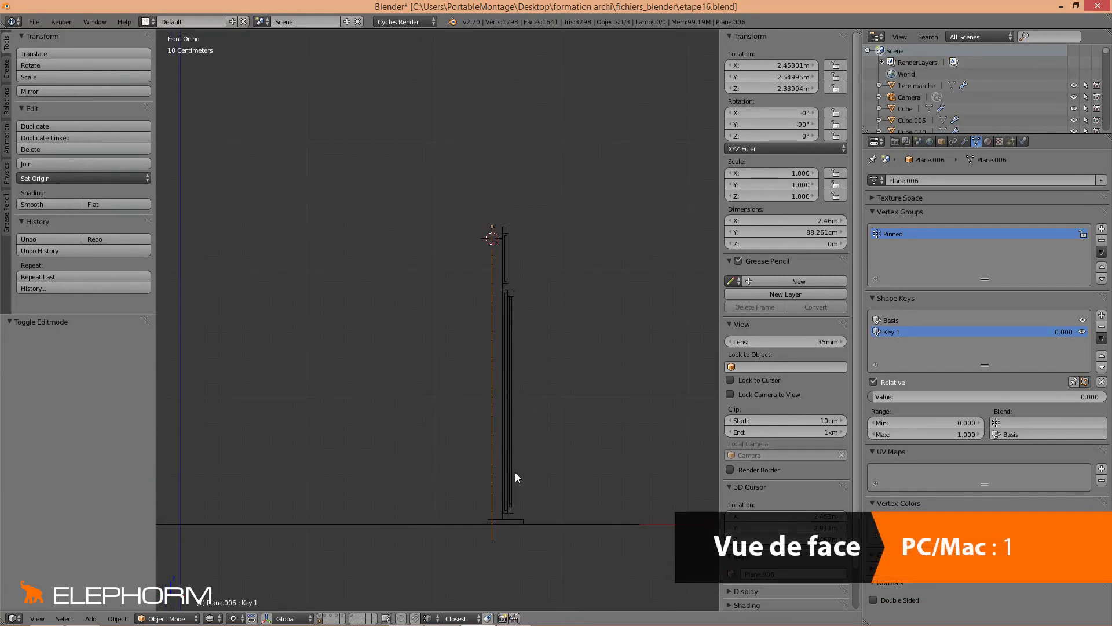
key("r")
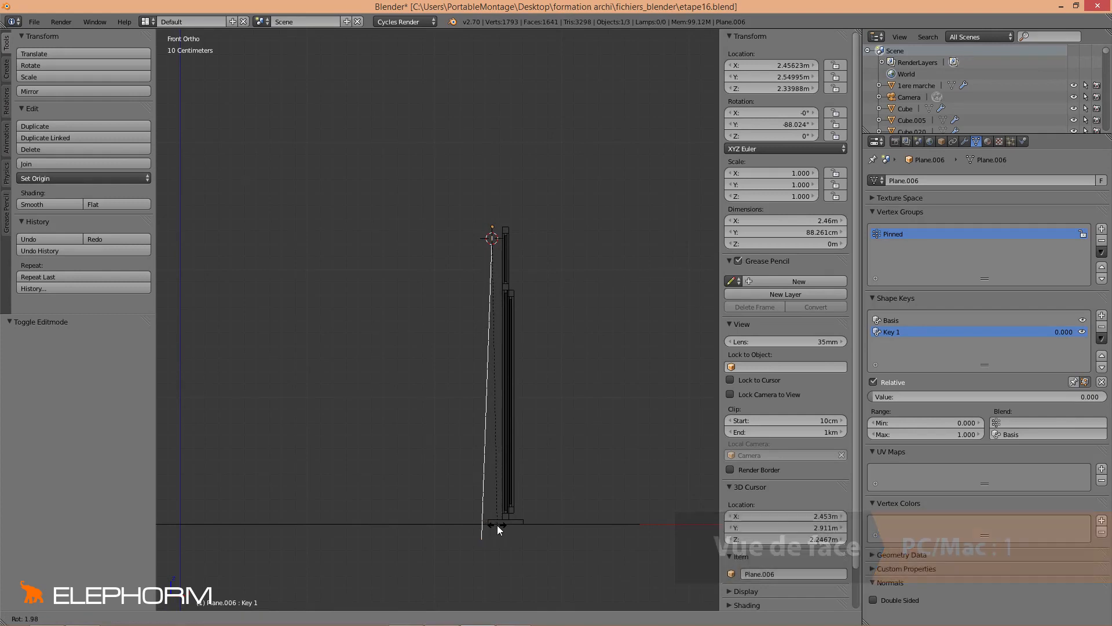
left_click(497, 525)
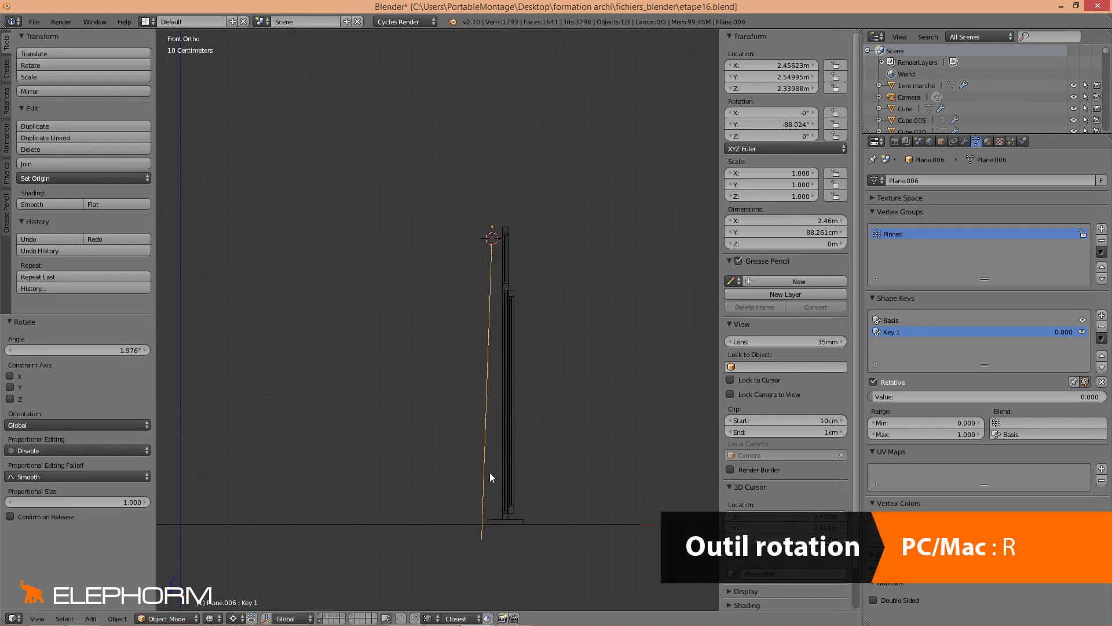
Step: Select the floor plane and insert a location keyframe for its current height at a later frame
right_click(455, 524)
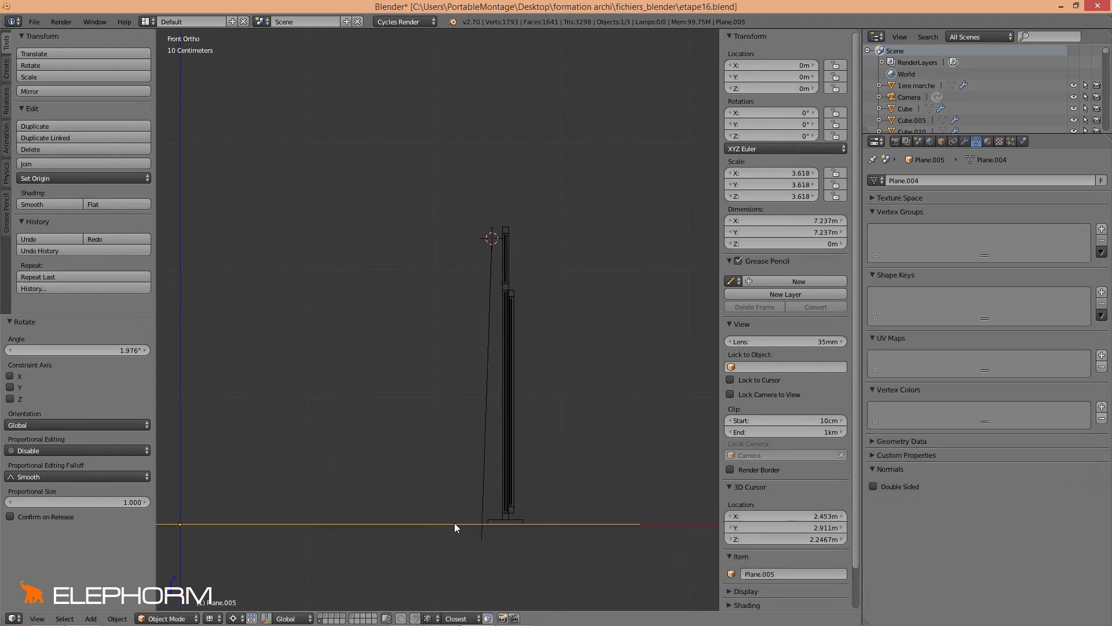
middle_click_drag(457, 524, 459, 463)
key("KP_1")
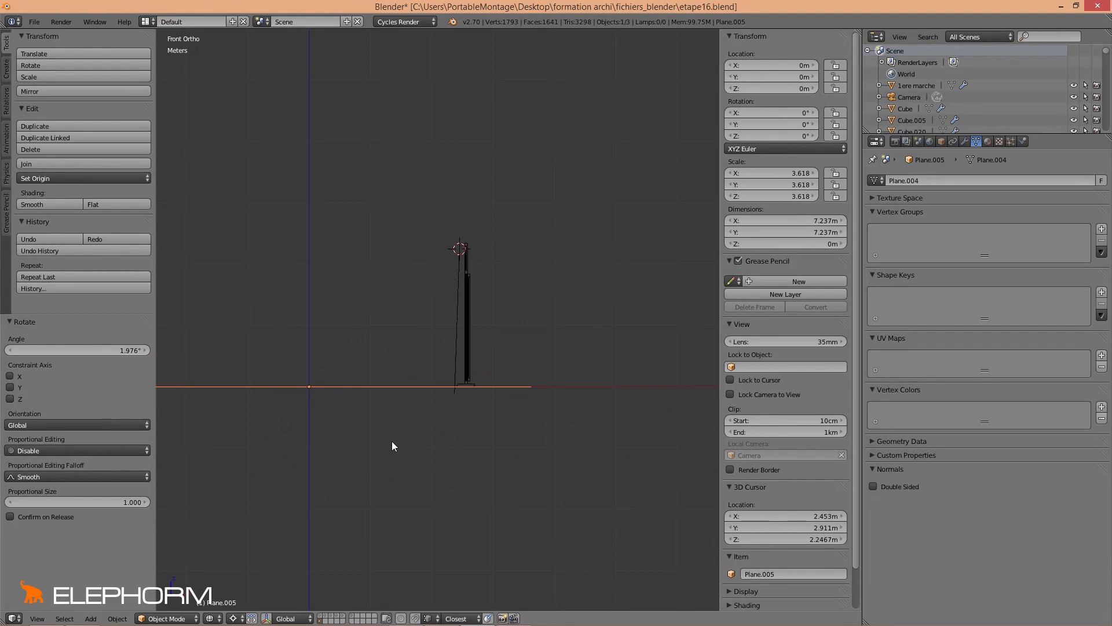
scroll(392, 445, "up", 2)
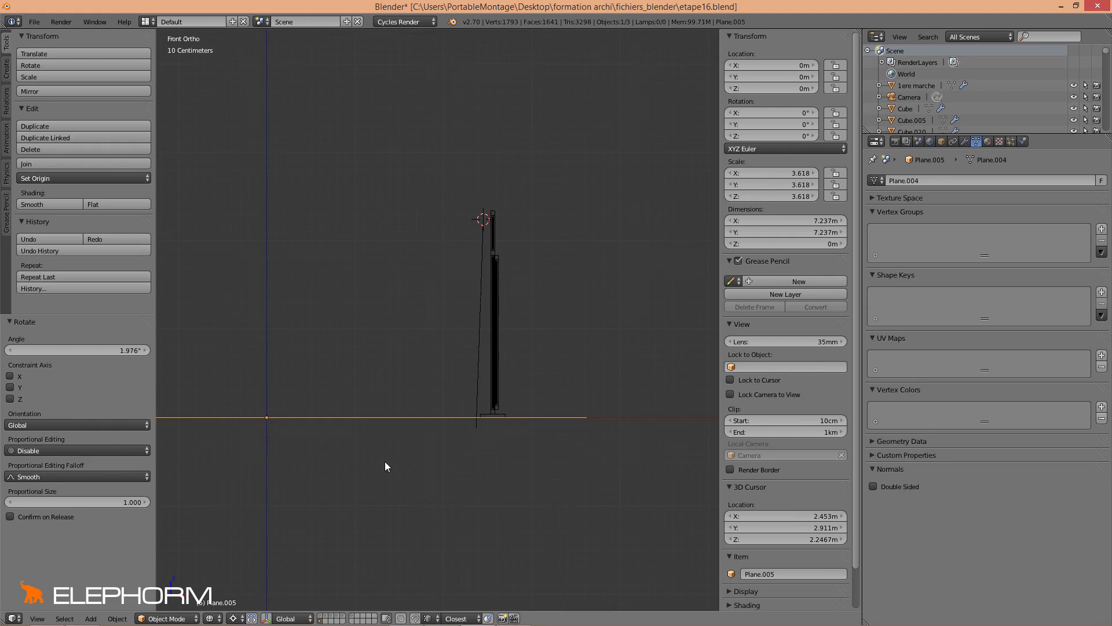
key("Right")
key("i")
left_click(407, 381)
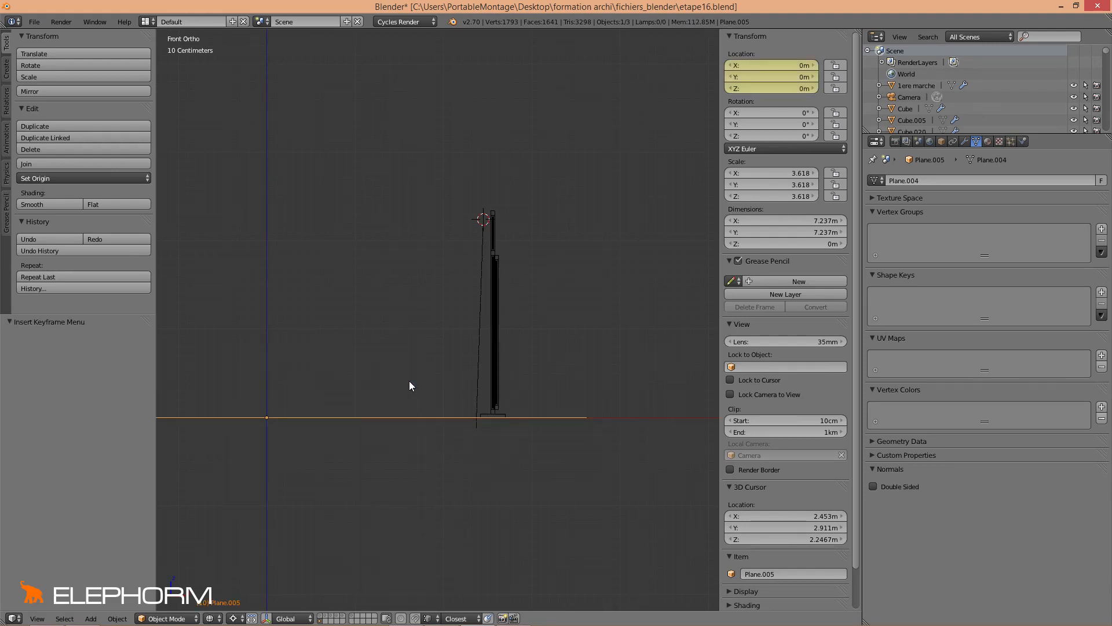
Step: Go back to an earlier frame, lower the floor plane about 53 cm along Z, and insert a location keyframe
key("Left")
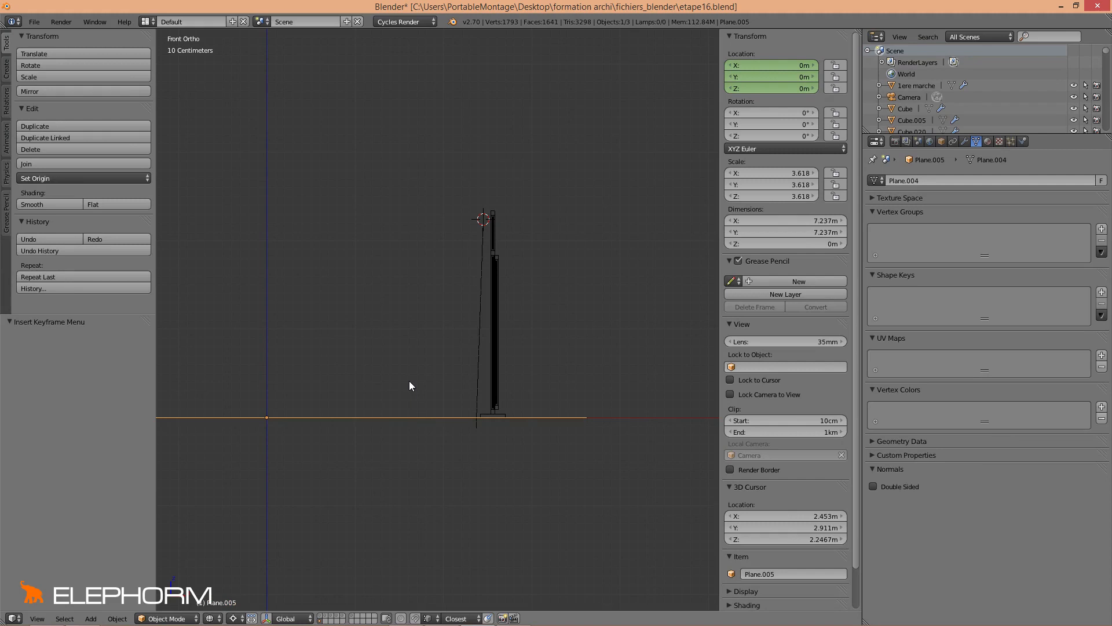
key("g")
key("z")
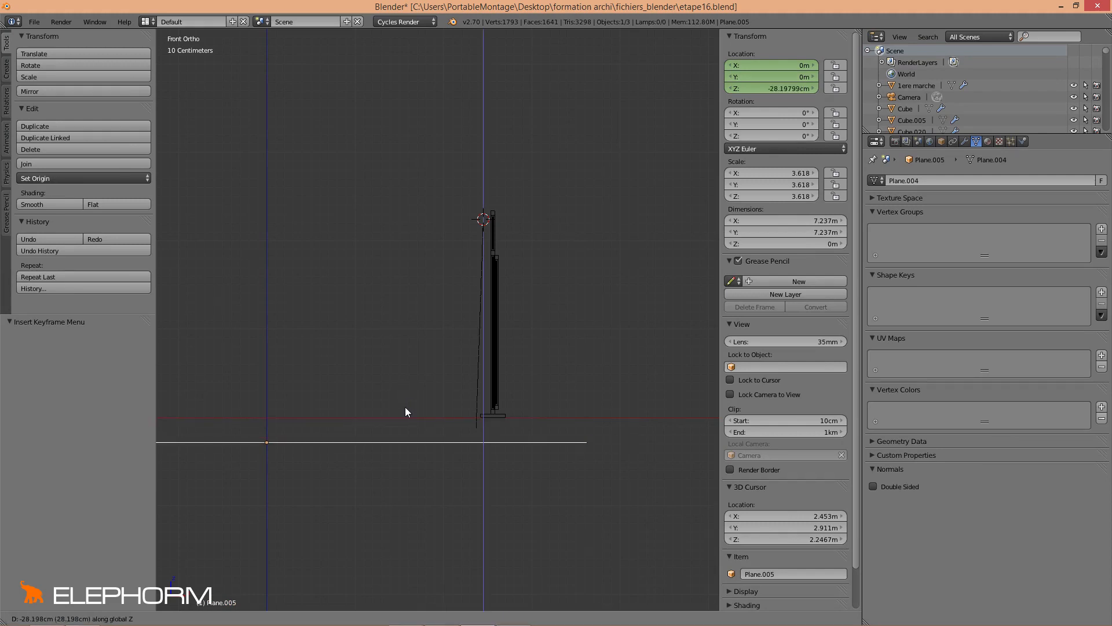
left_click(402, 428)
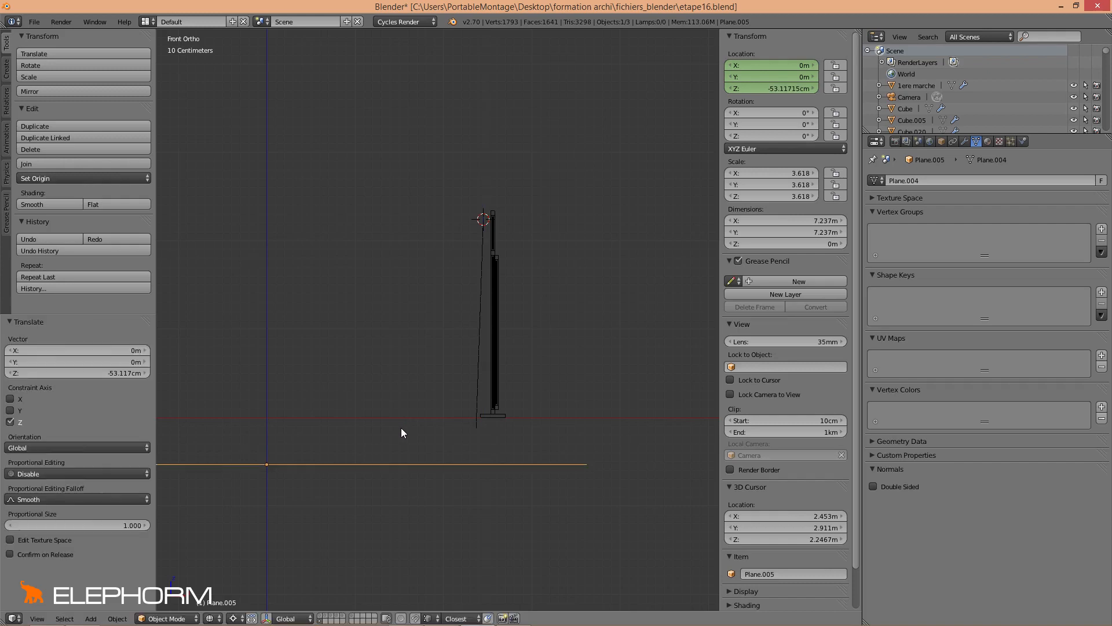
key("i")
left_click(401, 395)
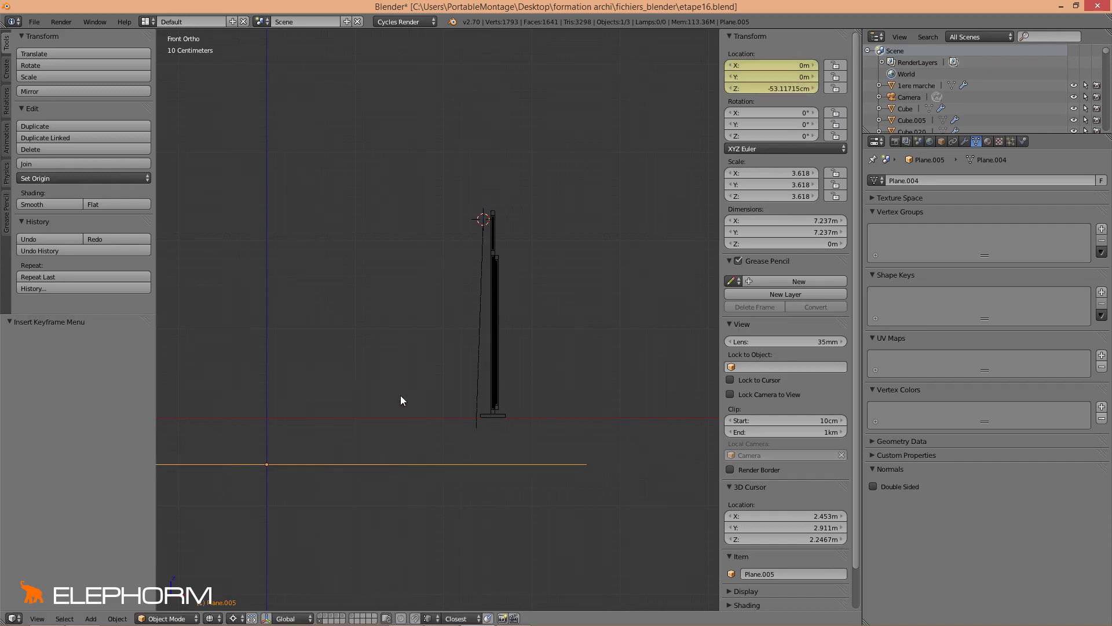
Step: Play back the floor animation and examine the curtain's position relative to the floor and window from several angles
key("alt+a")
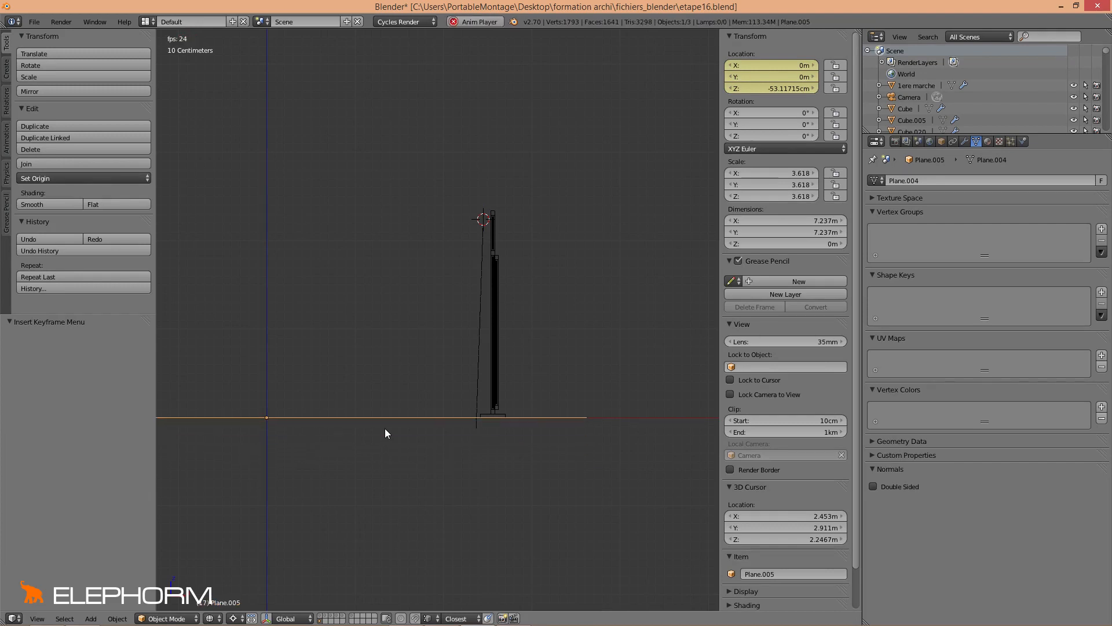
key("Escape")
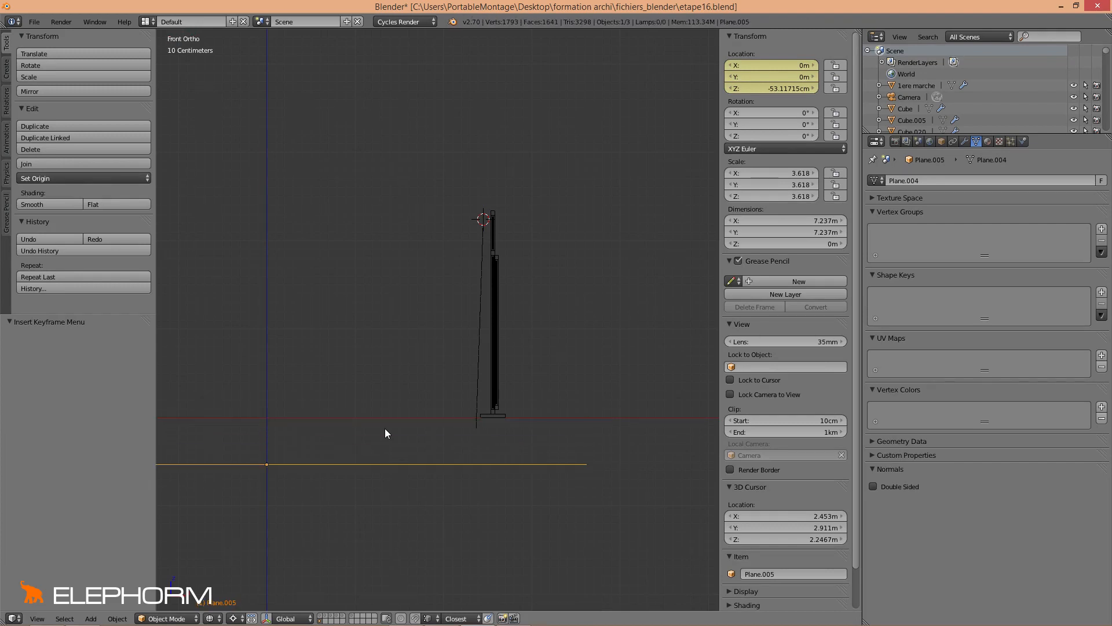
middle_click_drag(381, 432, 611, 367)
right_click(475, 312)
middle_click_drag(316, 351, 388, 413)
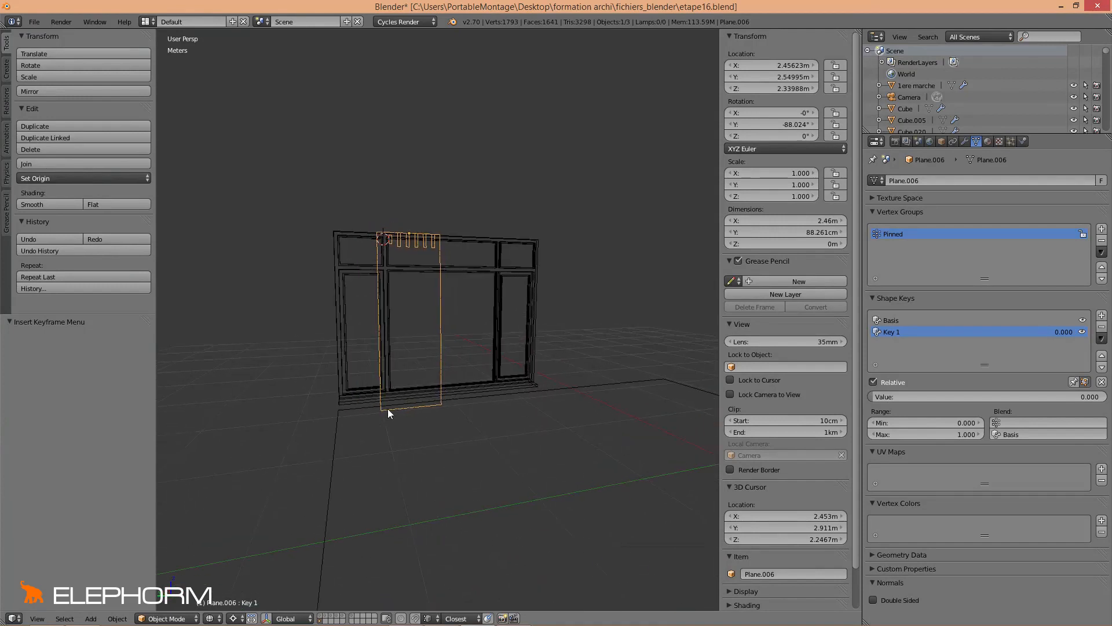
mouse_move(440, 443)
middle_mouse_down()
mouse_move(502, 441)
mouse_move(449, 447)
mouse_move(422, 434)
mouse_move(453, 437)
middle_mouse_up()
right_click(453, 436)
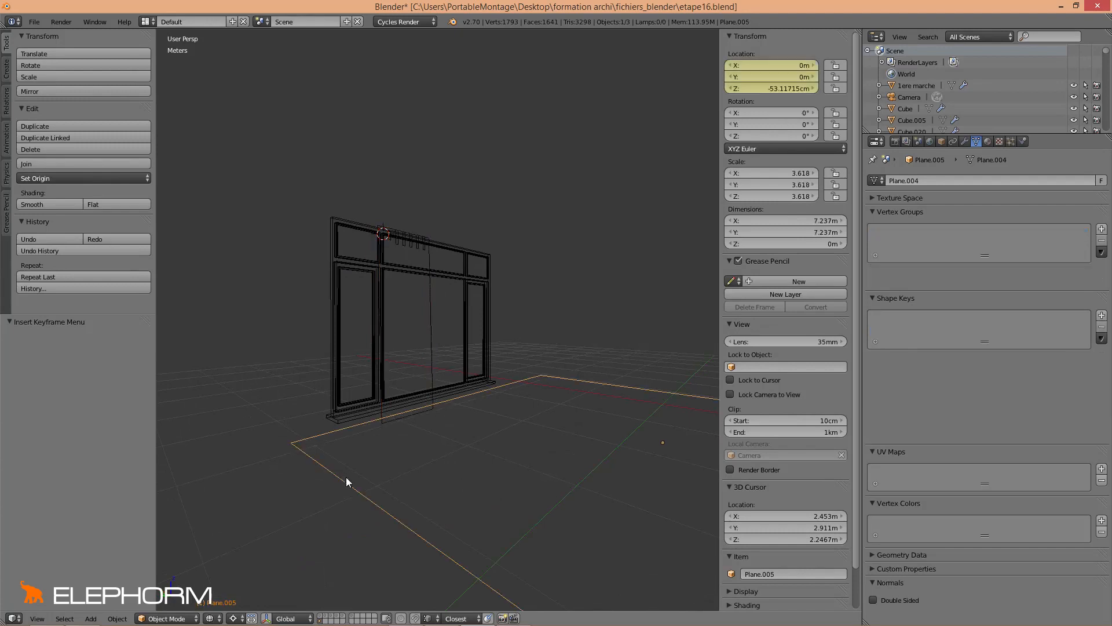
mouse_move(405, 481)
middle_mouse_down()
mouse_move(310, 477)
mouse_move(397, 482)
middle_mouse_up()
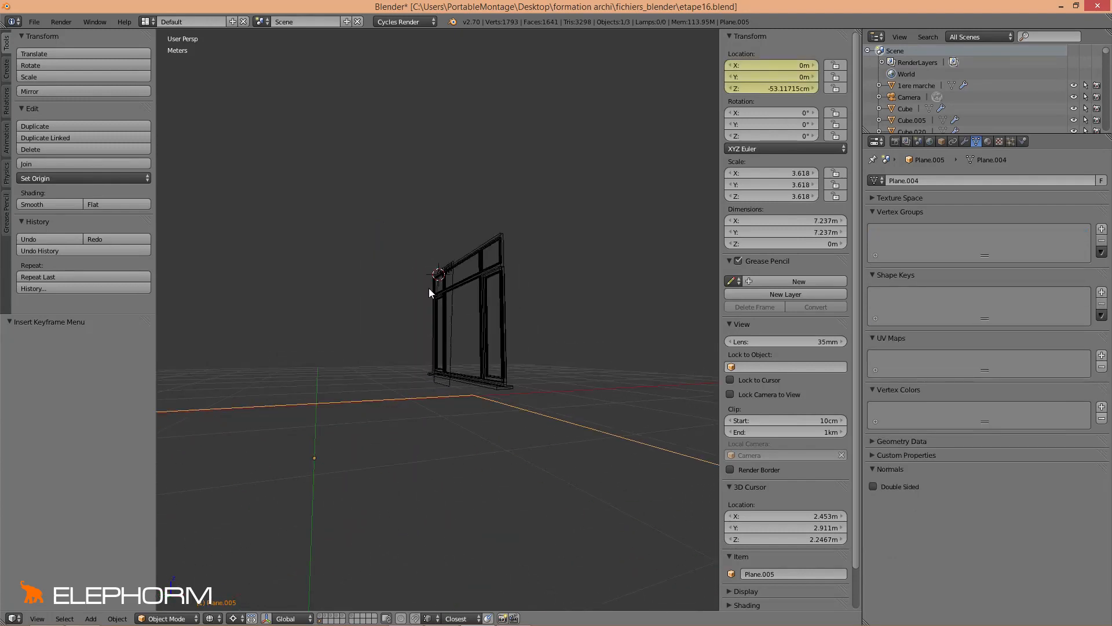
middle_click_drag(441, 388, 511, 405)
Step: Save the scene under the incremented file name etape17.blend in the fichiers_blender folder
left_click(33, 23)
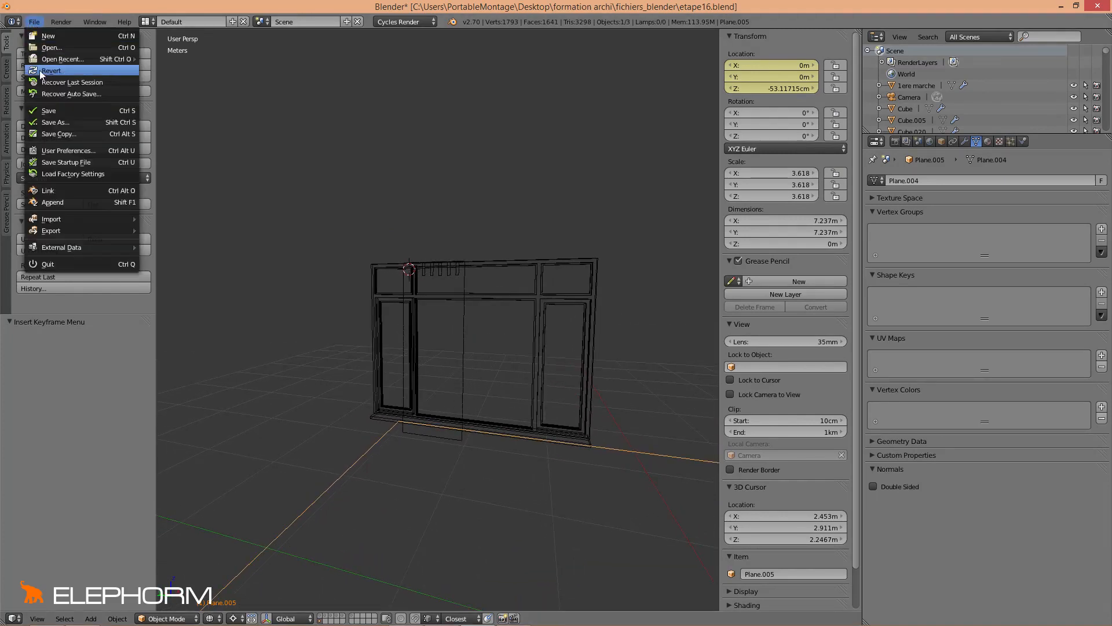
left_click(53, 123)
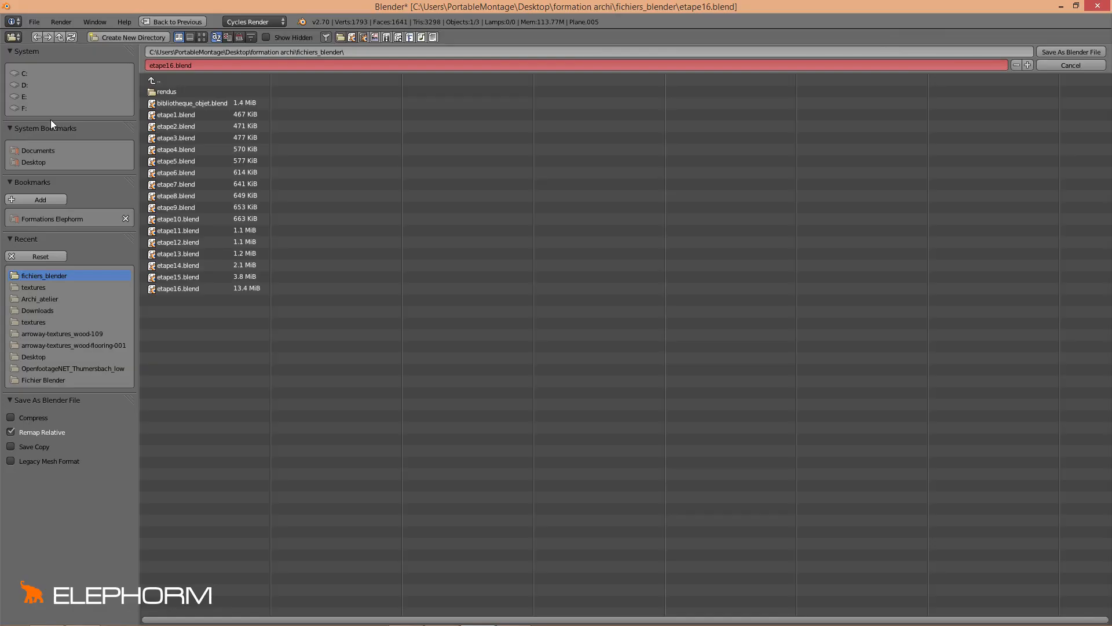
left_click(1025, 65)
left_click(1061, 49)
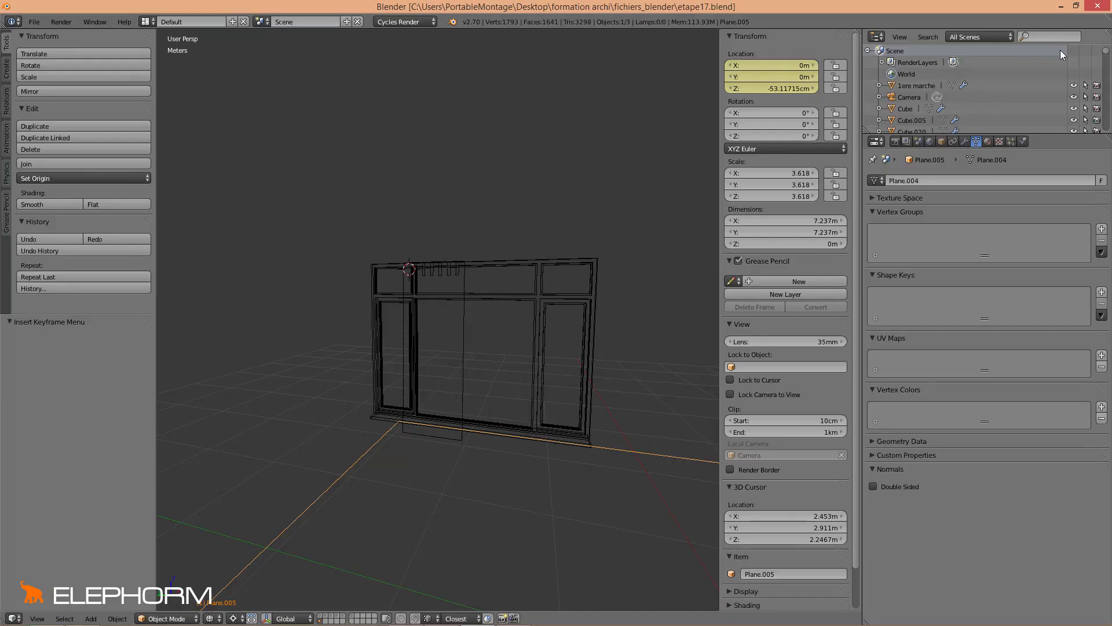
middle_click_drag(550, 325, 519, 326)
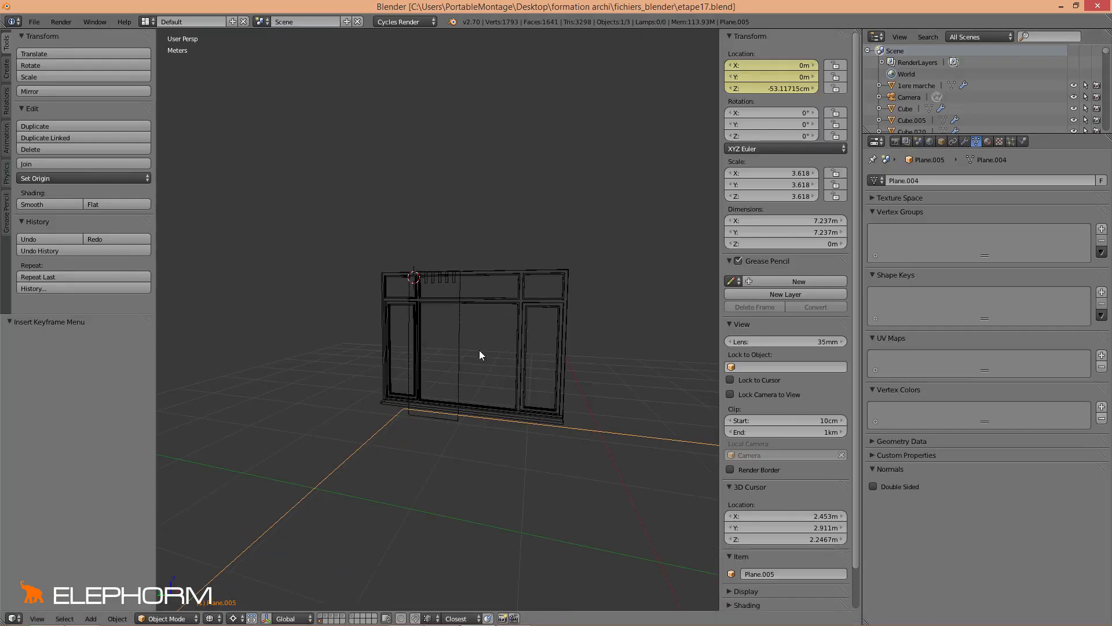